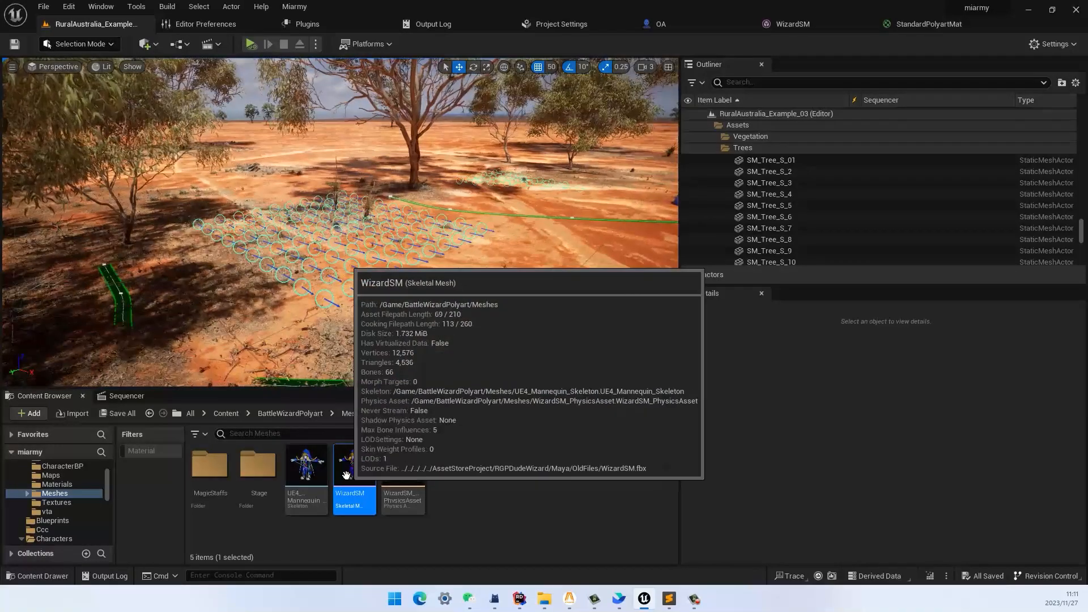
Step: Open the WizardSM skeletal mesh, locate its StandardPolyartMat material in the content browser, and open that material for editing
right_click_drag(492, 300, 466, 304)
double_click(357, 472)
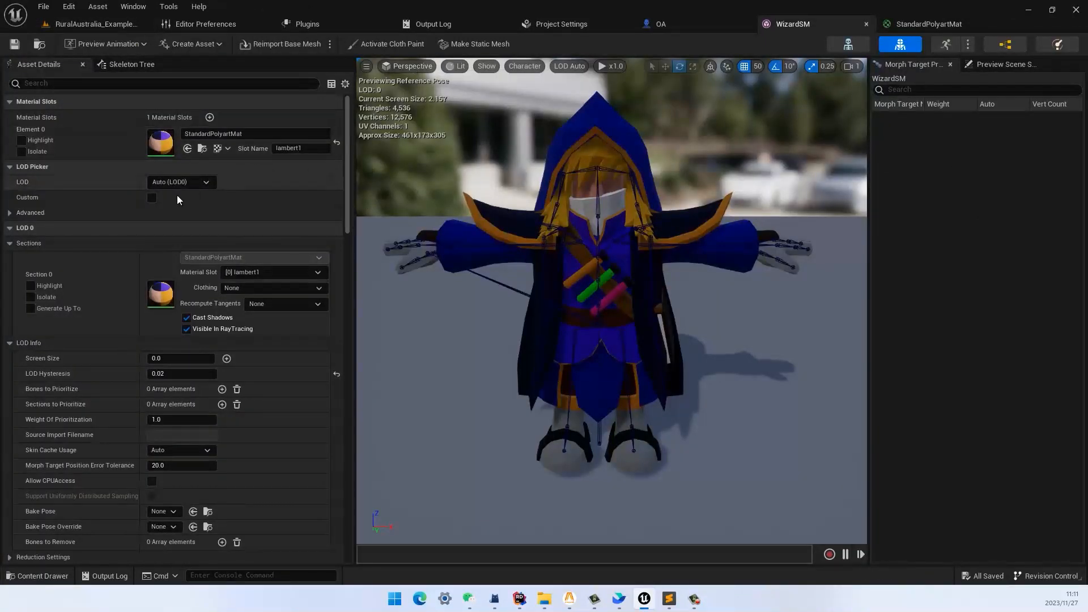
left_click(202, 149)
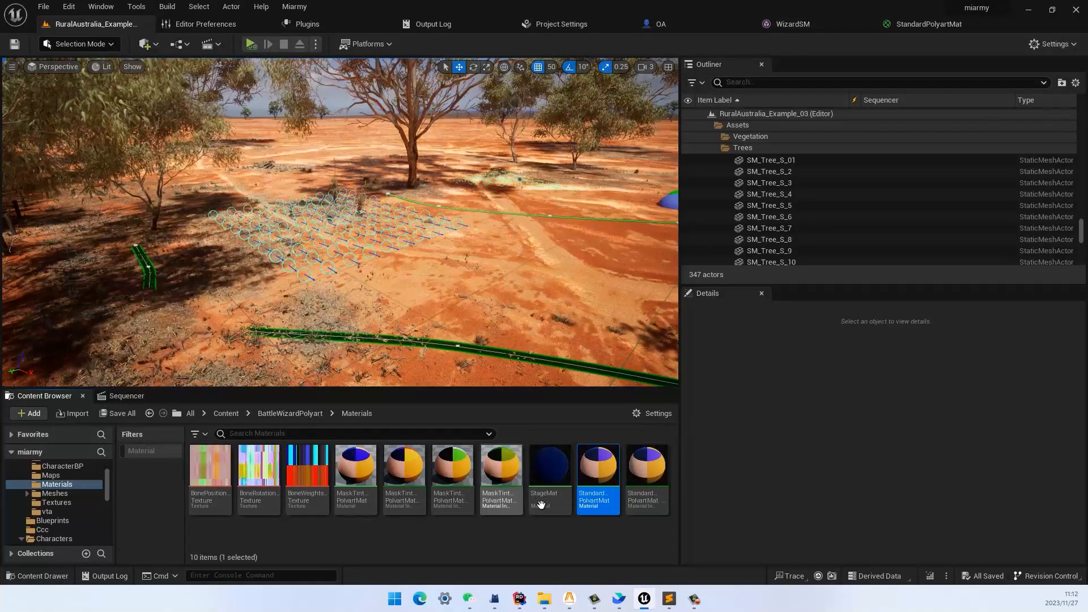
mouse_move(597, 468)
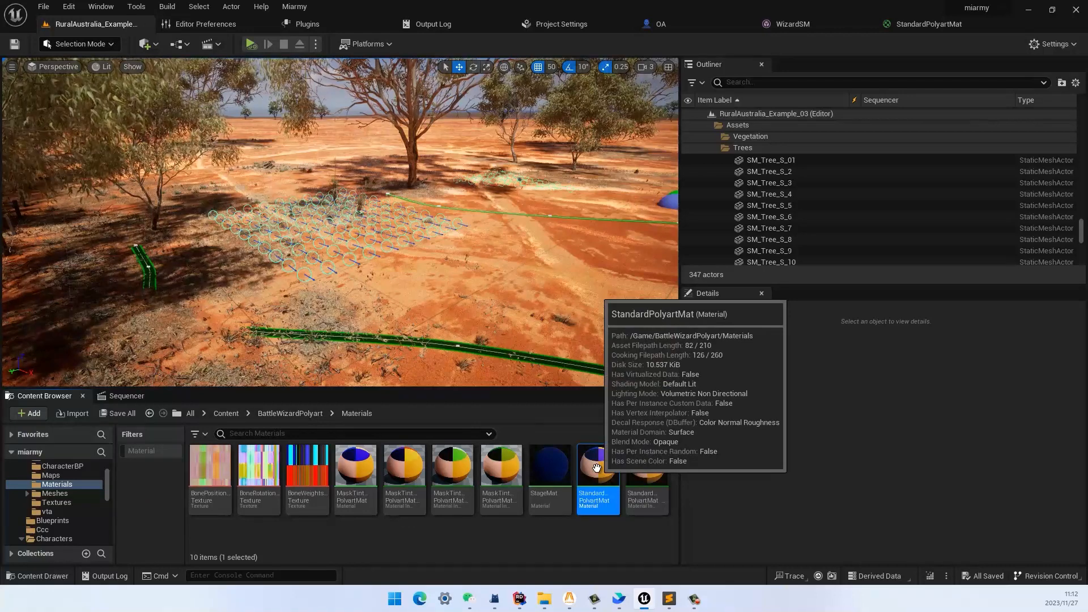
double_click(597, 468)
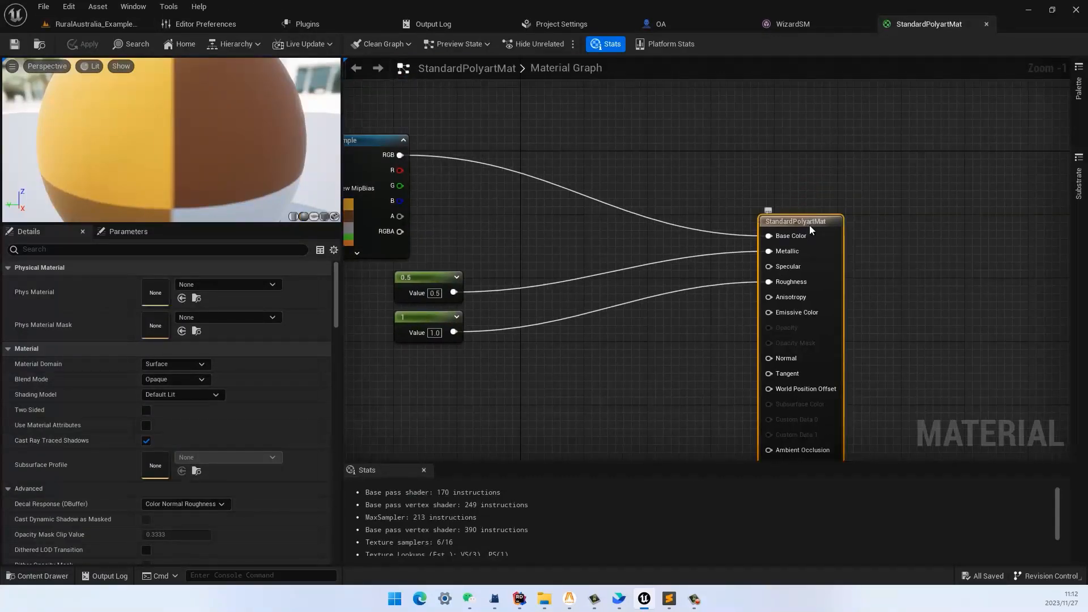
Step: Move the StandardPolyartMat result node closer to the Texture Sample and constant nodes in the material graph
left_click_drag(810, 226, 609, 143)
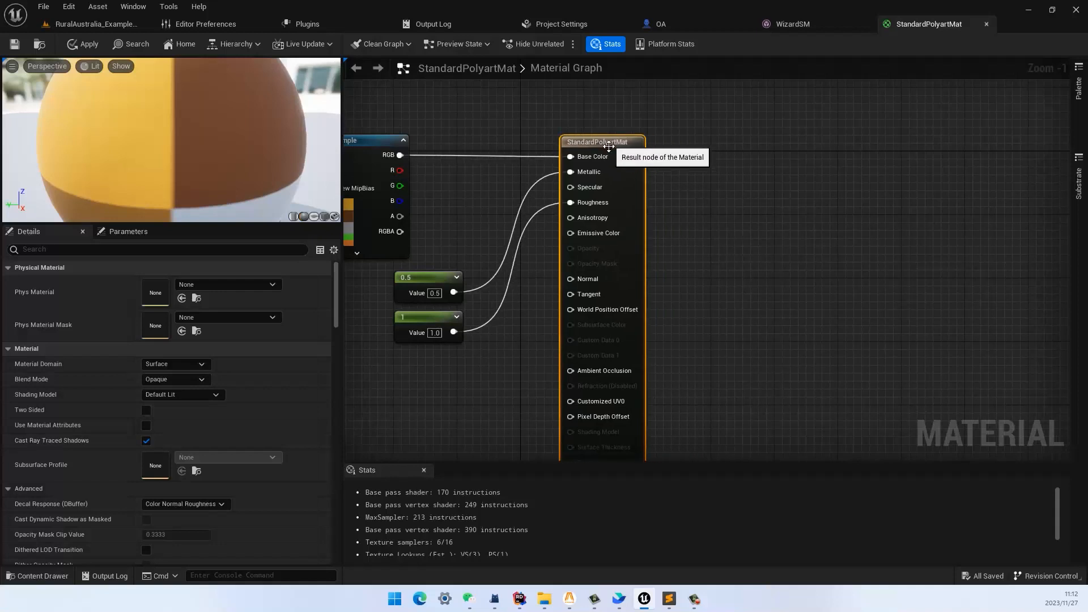
right_click_drag(743, 206, 790, 170)
right_click_drag(539, 334, 609, 358)
right_click_drag(592, 136, 523, 163)
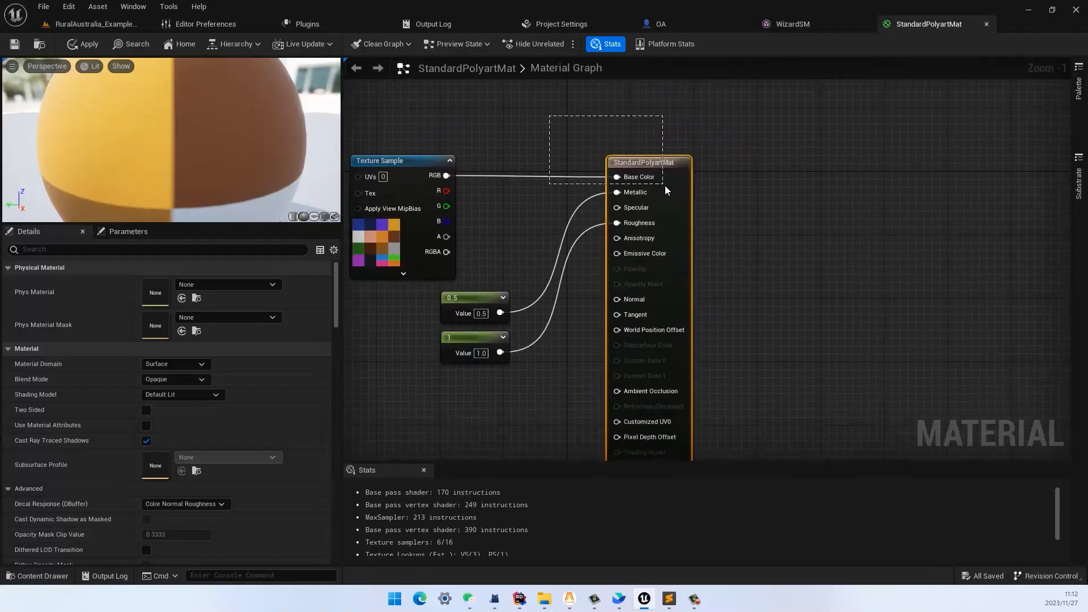
left_click(147, 426)
left_click(146, 425)
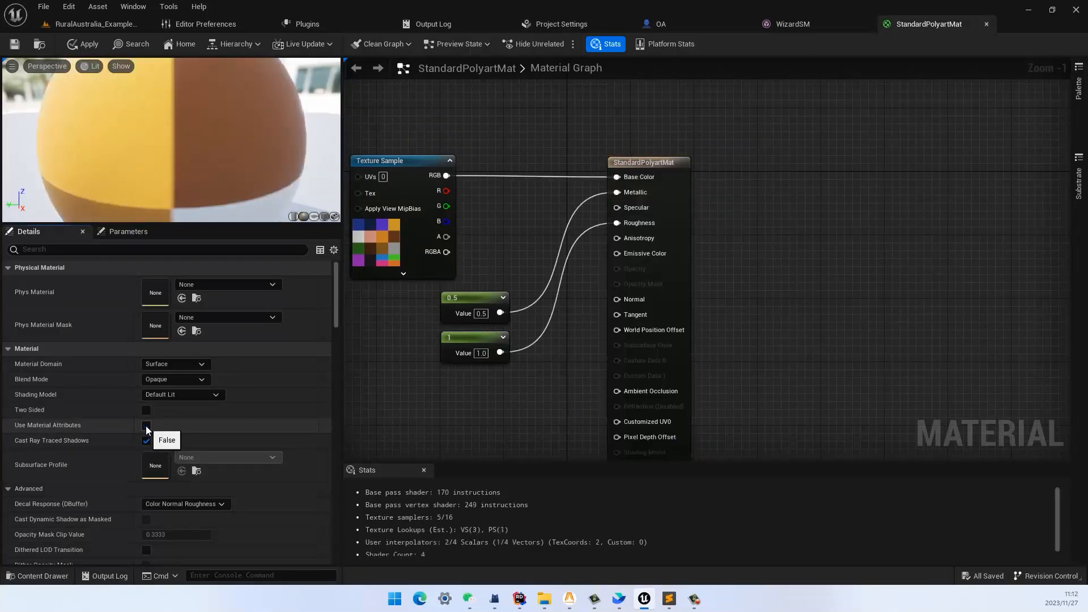
right_click_drag(907, 251, 761, 233)
right_click_drag(567, 144, 765, 146)
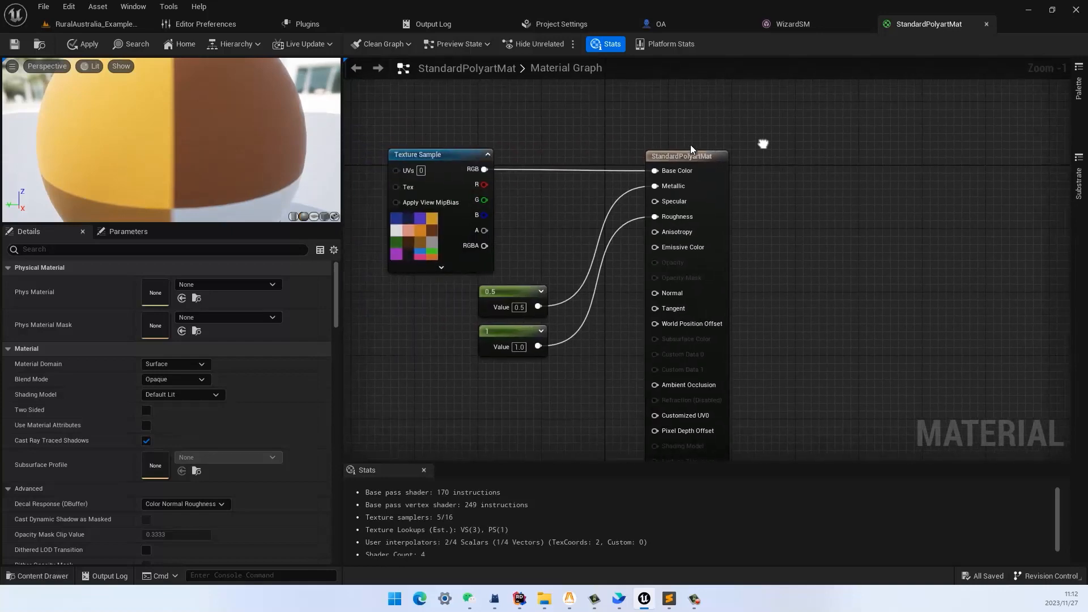
Step: Open Miarmy's vertex texture tool from the level editor and copy the vertex texture shader
left_click(102, 25)
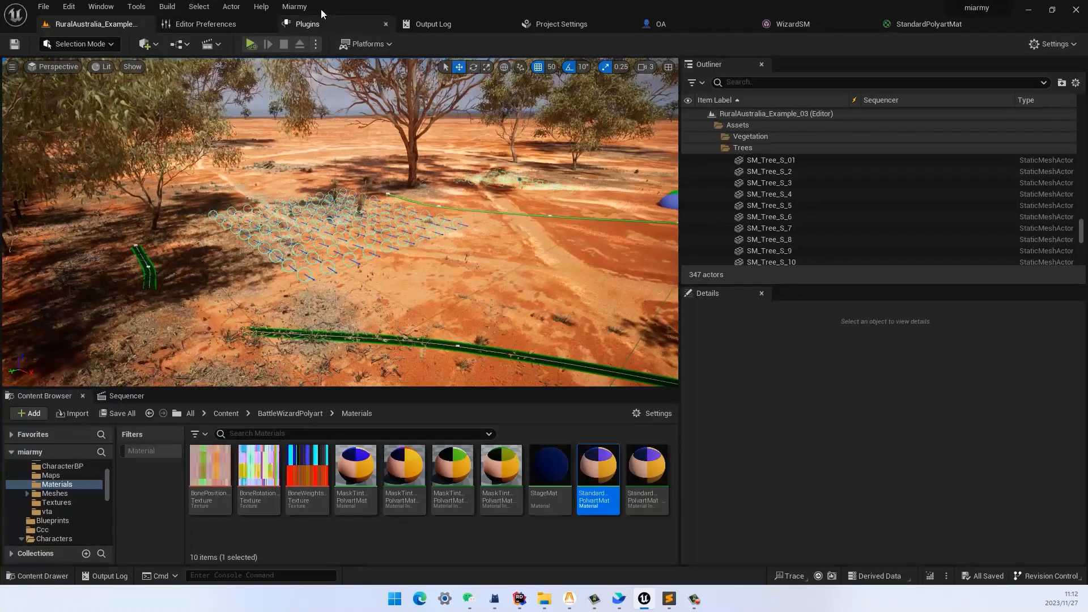
left_click(296, 7)
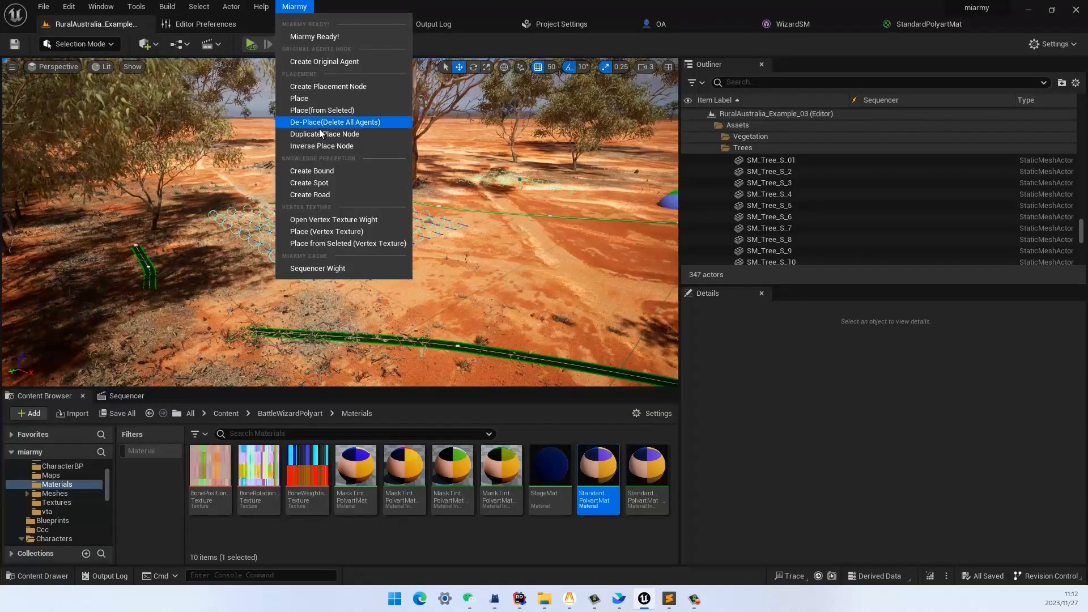
left_click(358, 220)
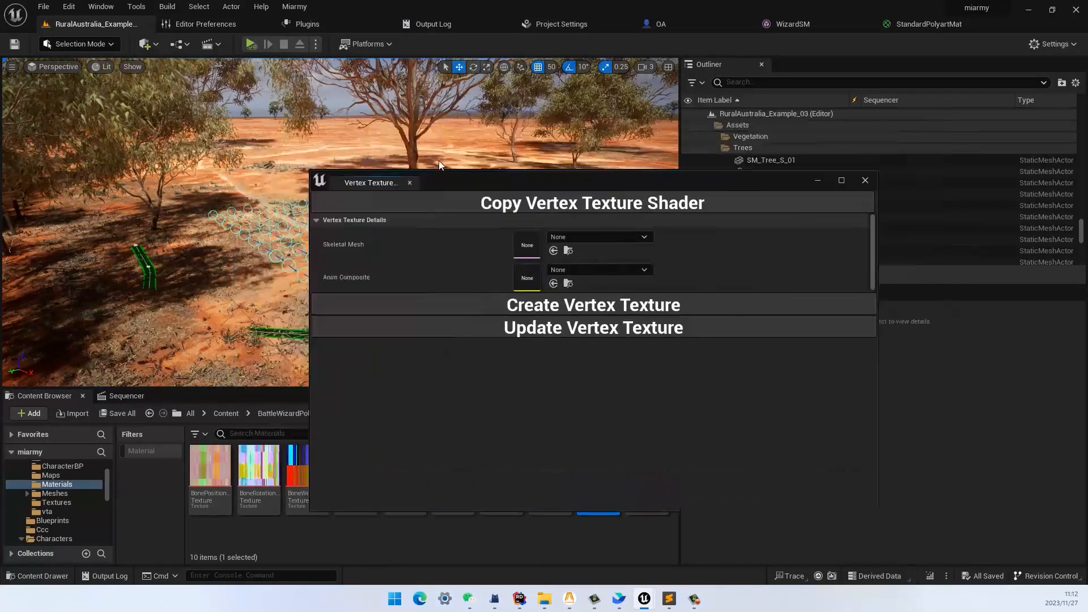
left_click_drag(439, 161, 420, 76)
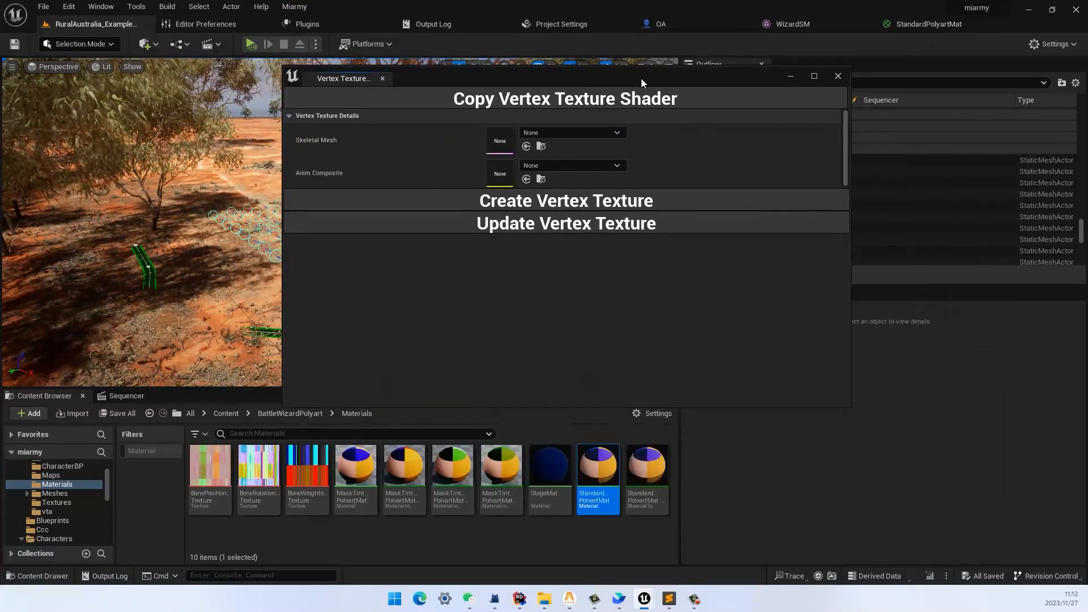
left_click_drag(641, 83, 581, 80)
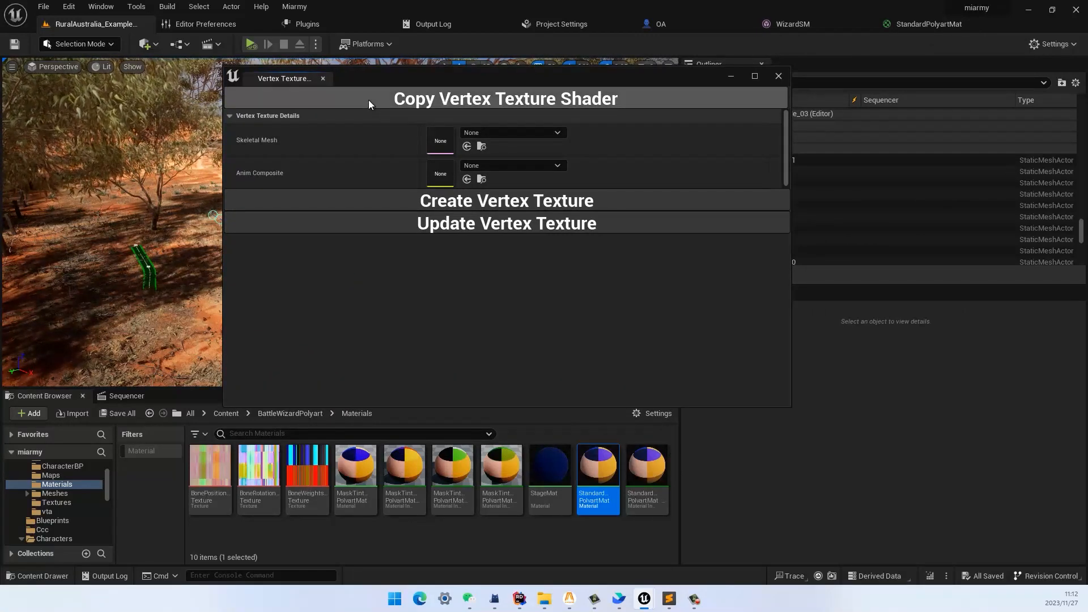
left_click_drag(416, 79, 261, 119)
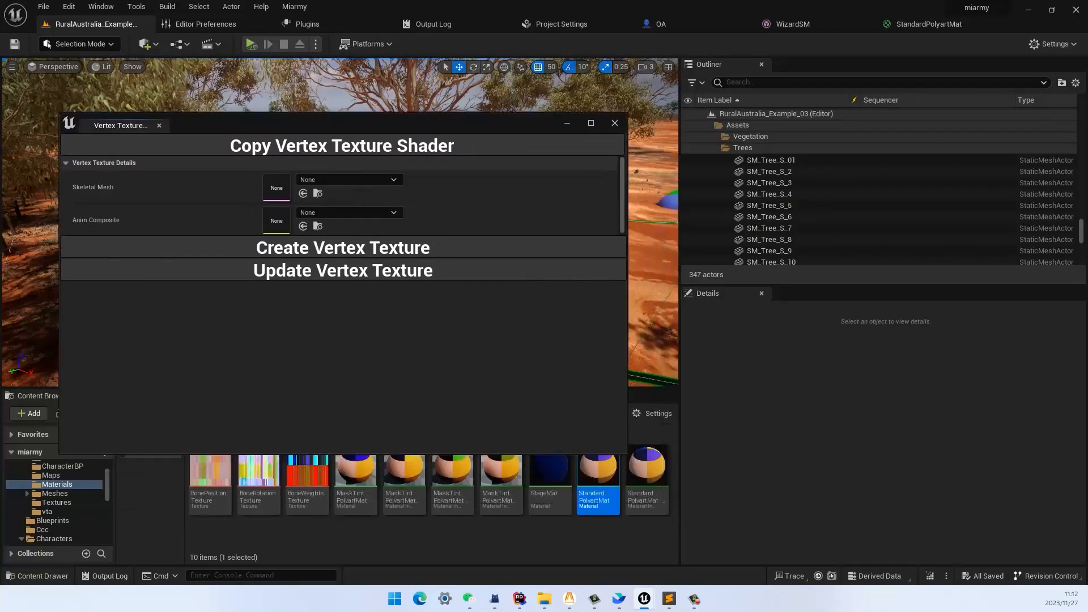
Step: Paste the copied vertex texture shader nodes into the StandardPolyartMat graph and place them to the right of the result node
left_click(929, 25)
right_click_drag(886, 206, 659, 197)
key("ctrl+v")
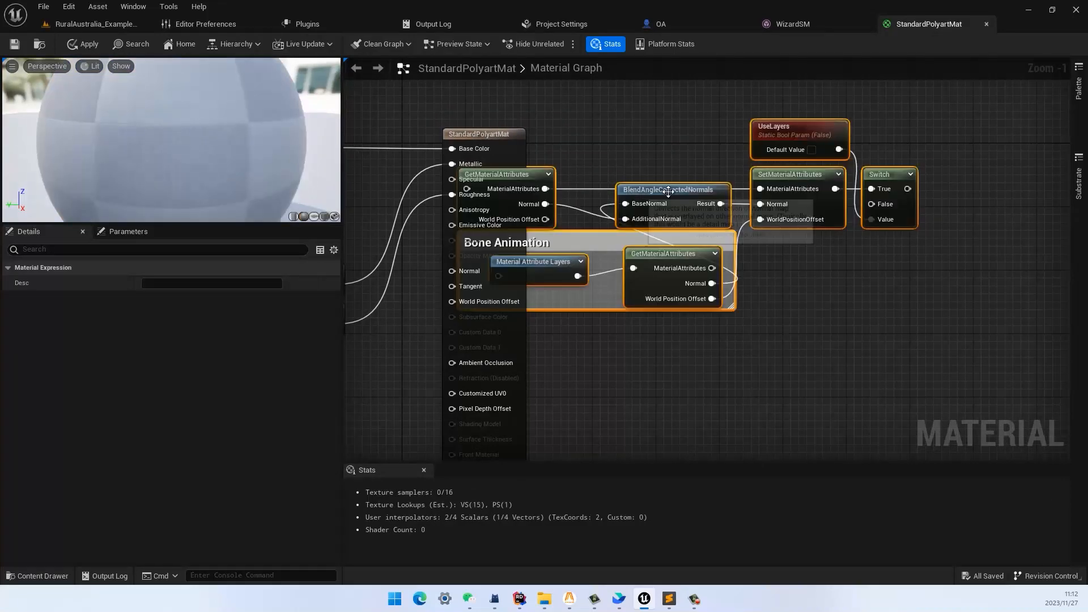
right_click_drag(899, 297, 813, 301)
left_click_drag(629, 193, 693, 196)
right_click_drag(526, 375, 693, 404)
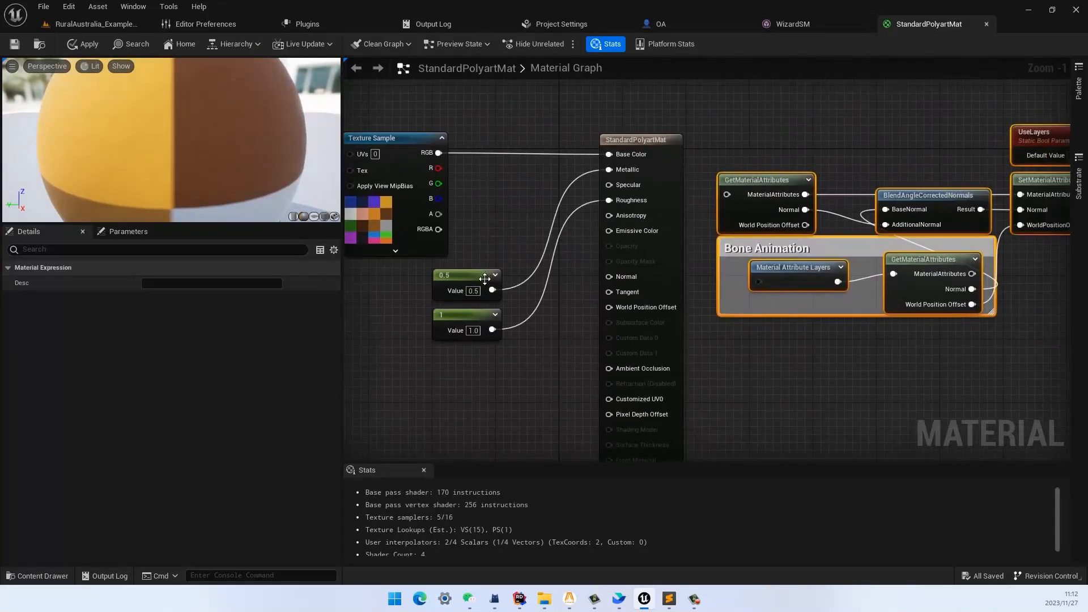
Step: Move the Texture Sample and the two constant nodes together further left, away from the StandardPolyartMat result node
right_click_drag(484, 219, 576, 253)
left_click_drag(420, 141, 603, 428)
right_click_drag(458, 351, 543, 368)
left_click_drag(572, 193, 399, 196)
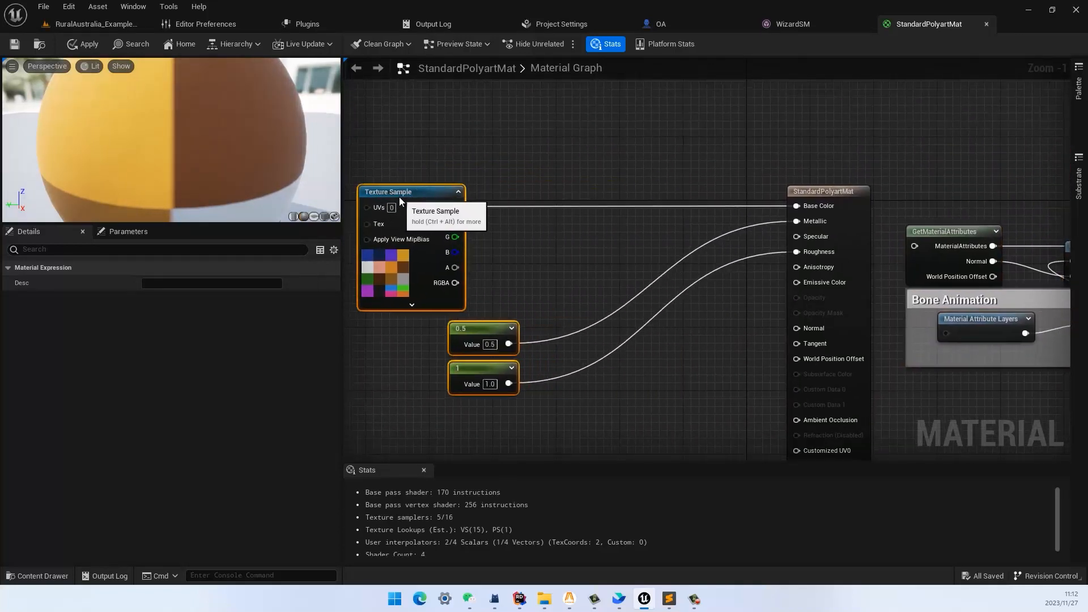
Step: Add a MakeMaterialAttributes node and align it between the constant nodes and the StandardPolyartMat result node
right_click_drag(677, 221, 454, 189)
left_click_drag(530, 122, 600, 190)
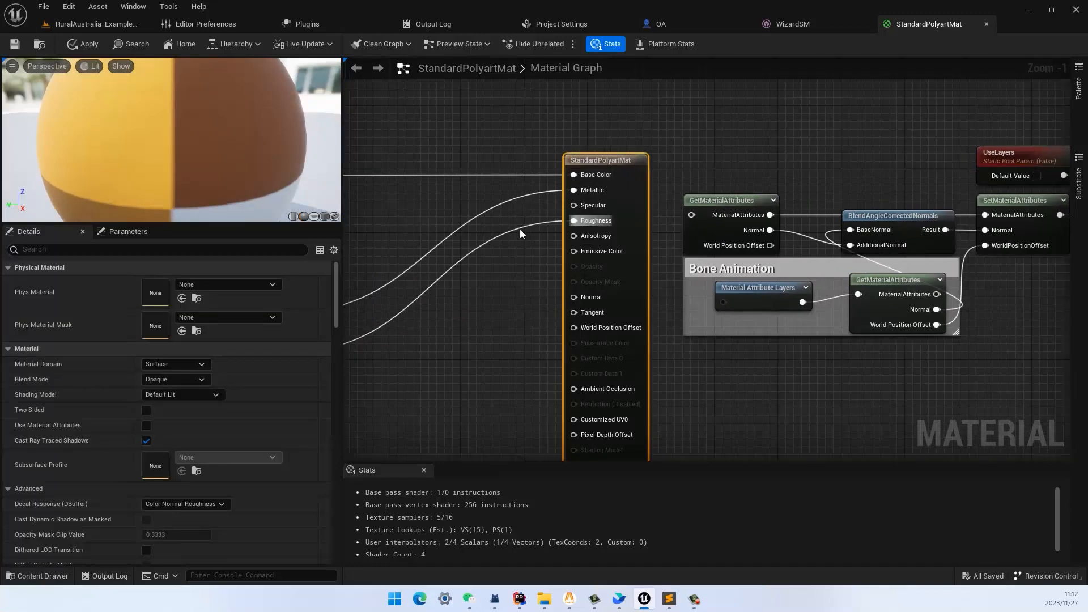
right_click_drag(520, 232, 549, 197)
right_click(493, 191)
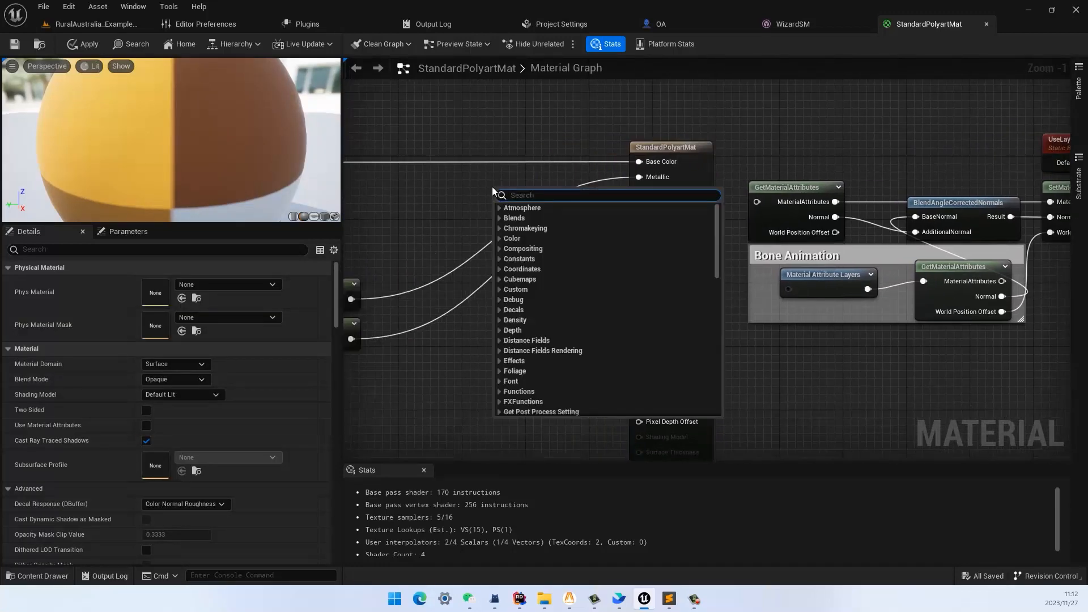
type("make")
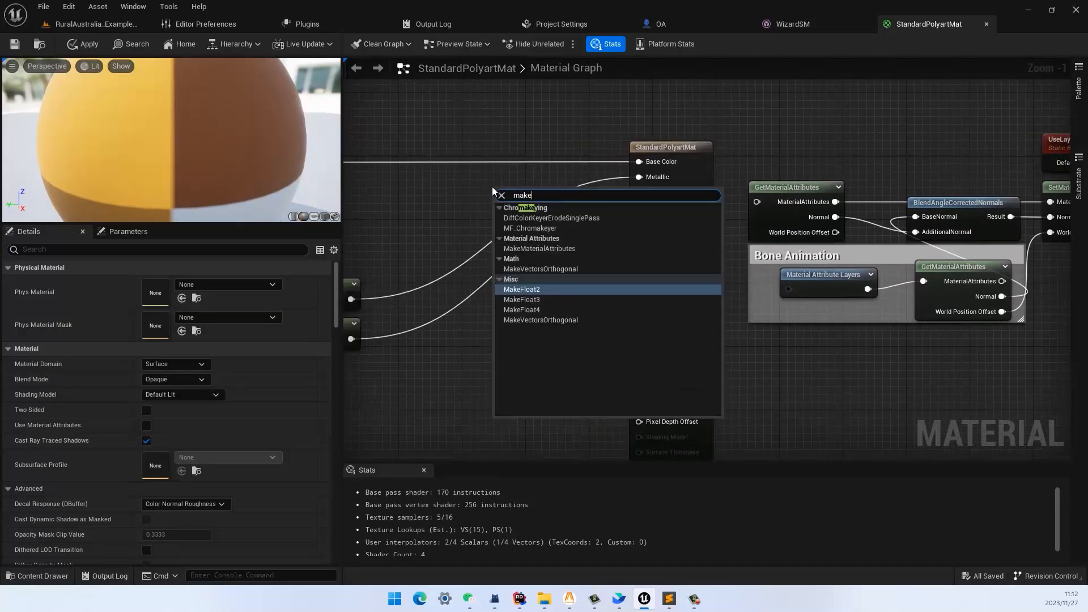
left_click(565, 250)
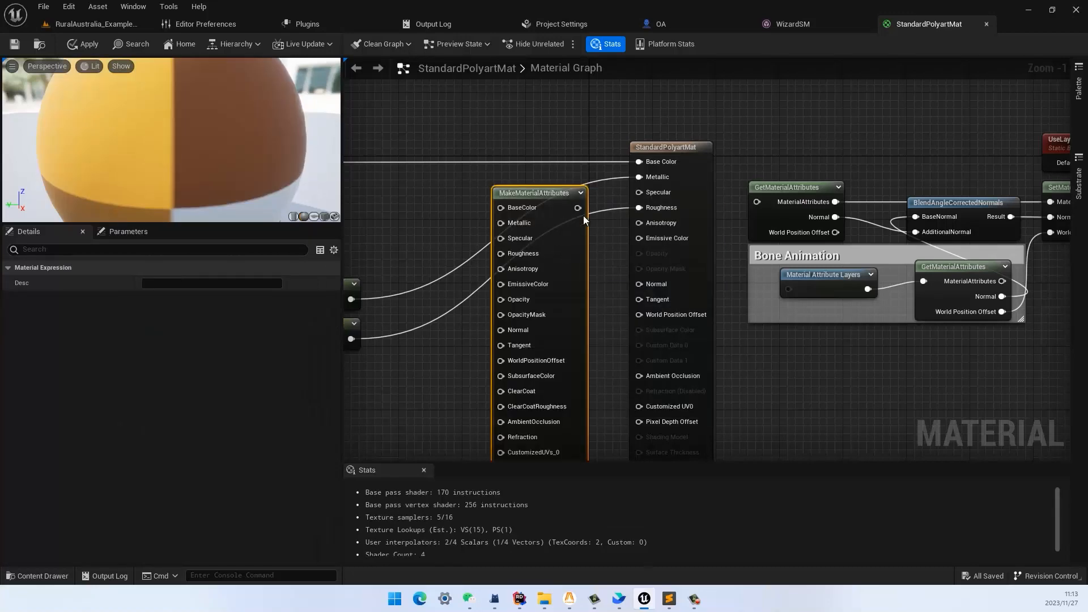
left_click_drag(550, 198, 546, 148)
right_click_drag(539, 127, 580, 131)
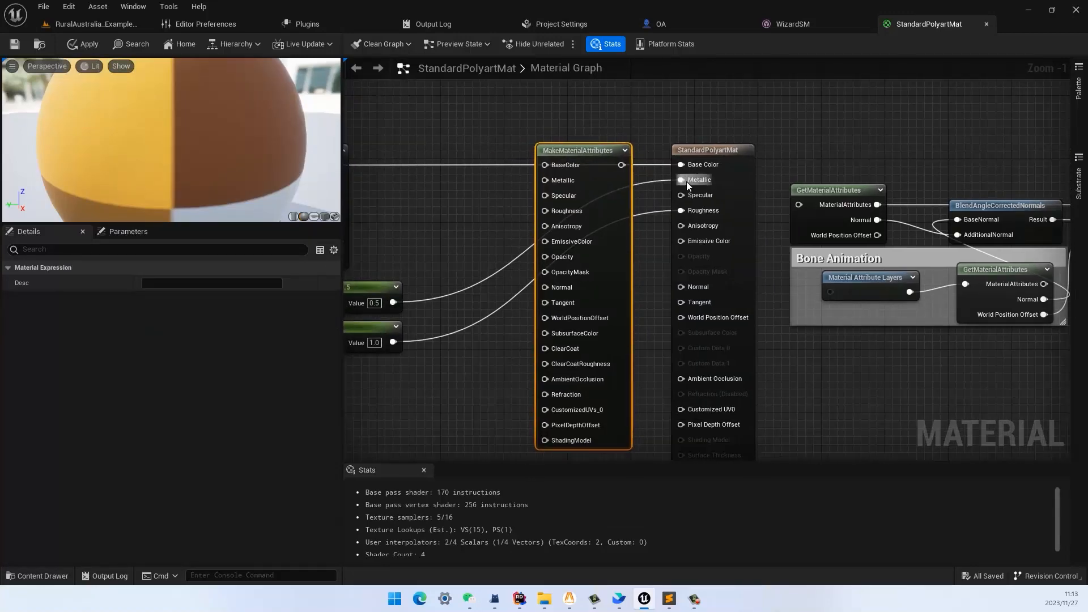
Step: Transfer the Base Color, Metallic and Roughness connections from the result node to the matching MakeMaterialAttributes inputs
left_click_drag(682, 164, 567, 169, "ctrl")
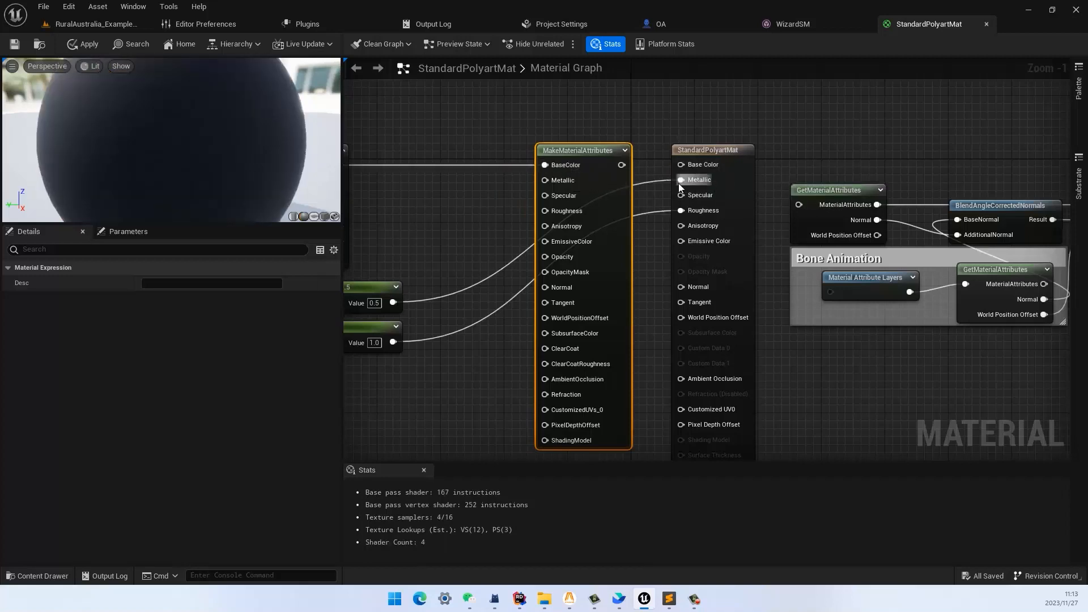
left_click_drag(681, 180, 562, 181, "ctrl")
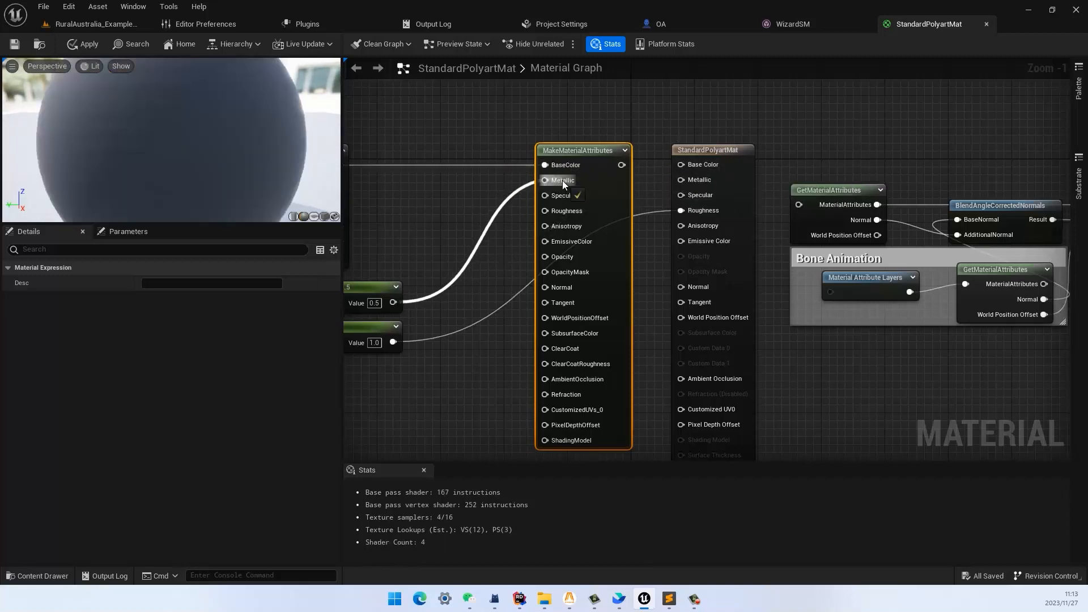
left_click_drag(681, 210, 561, 211, "ctrl")
Step: Enable Use Material Attributes for the StandardPolyartMat material
right_click_drag(670, 110, 669, 104)
left_click(669, 103)
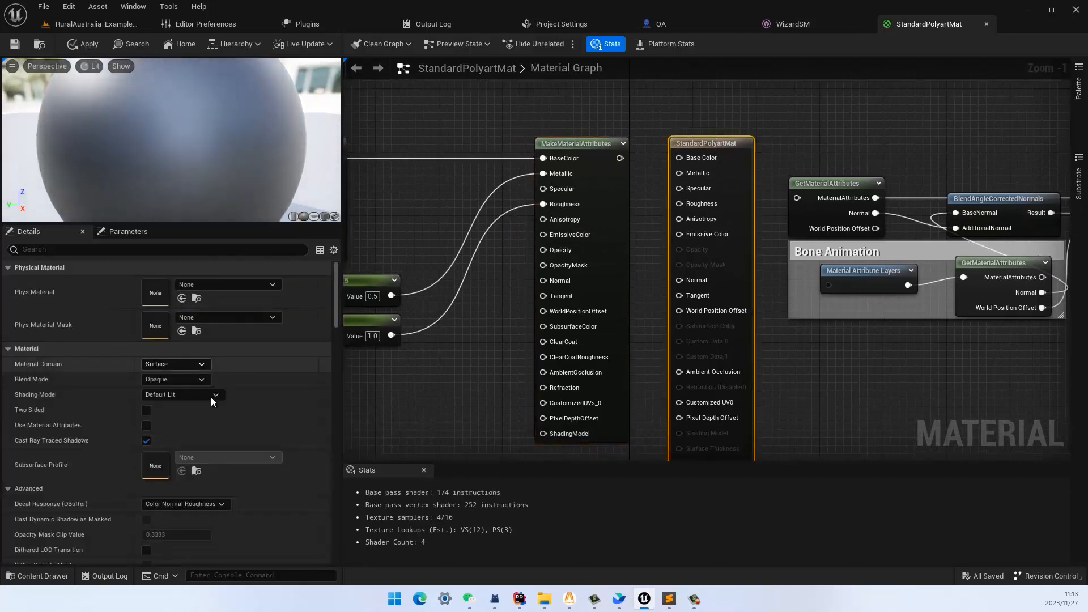
scroll(212, 408, "down", 3)
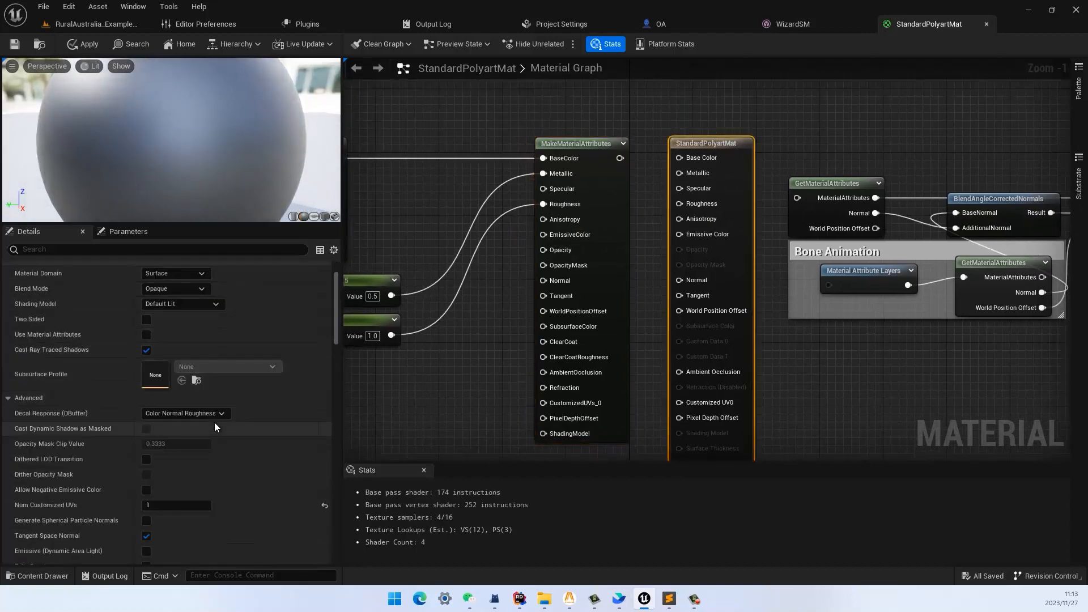
left_click(146, 334)
Step: Place the StandardPolyartMat result node to the right of the Switch node, and shift it with the pasted shader nodes closer to MakeMaterialAttributes
right_click_drag(706, 182, 505, 237)
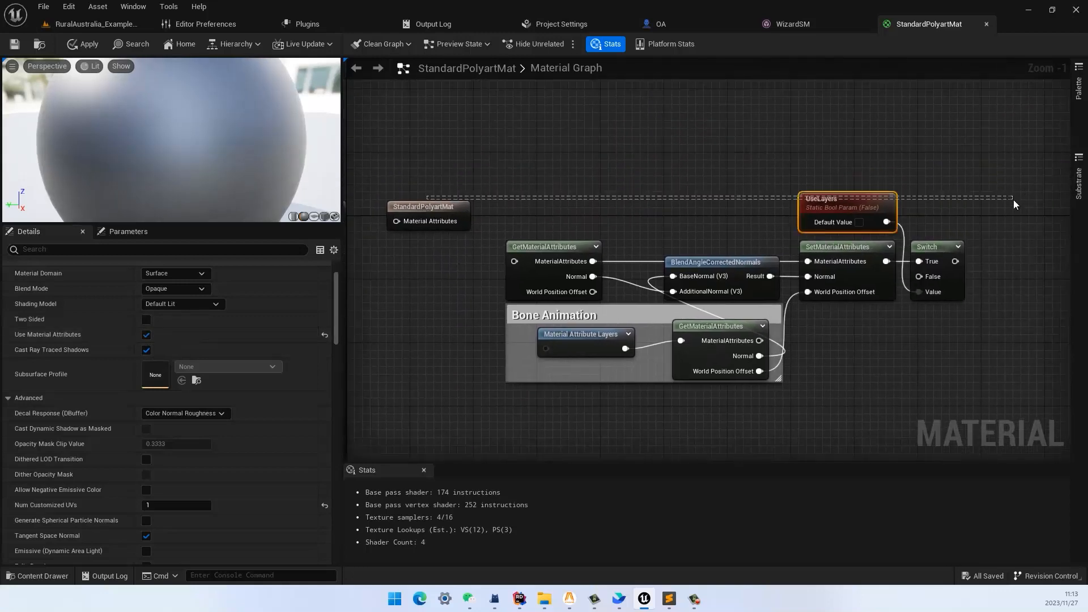
left_click_drag(416, 210, 974, 253)
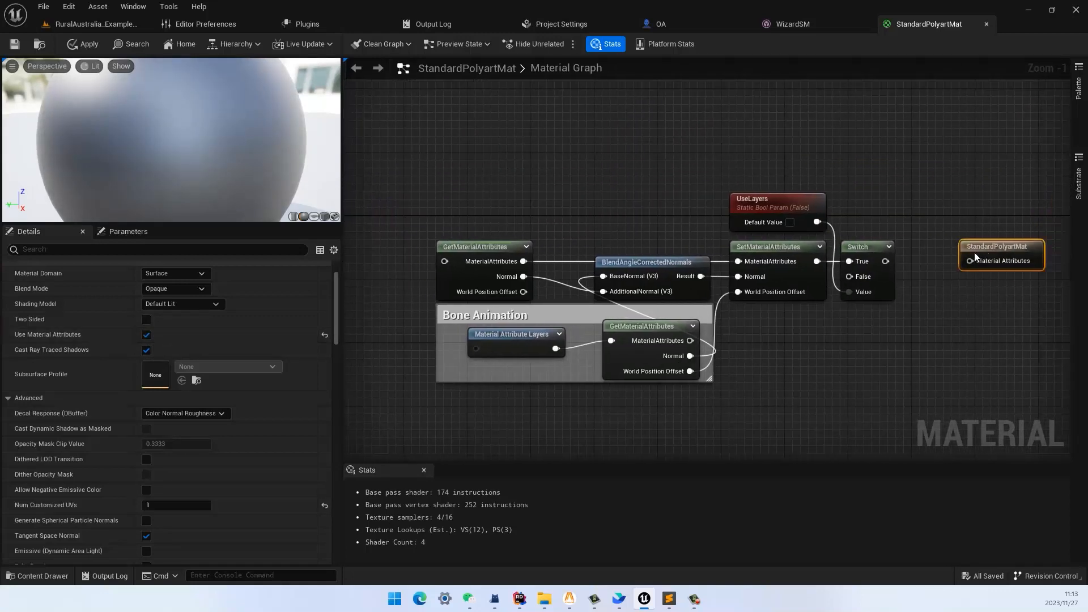
right_click_drag(721, 401, 796, 366)
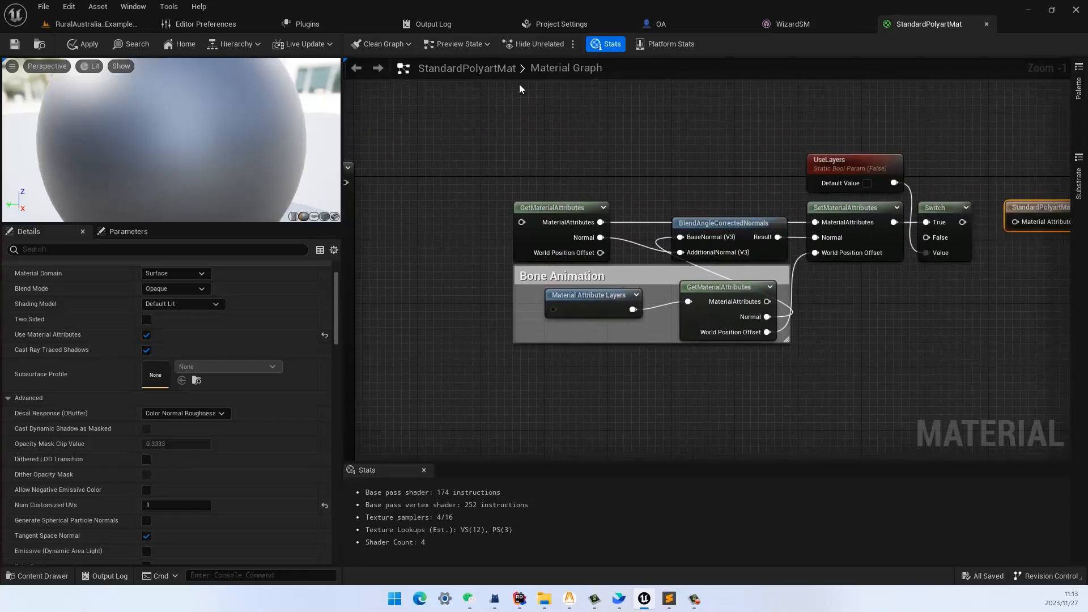
left_click_drag(520, 87, 995, 361)
left_click(607, 170)
left_click_drag(522, 130, 1033, 345)
left_click_drag(945, 211, 818, 195)
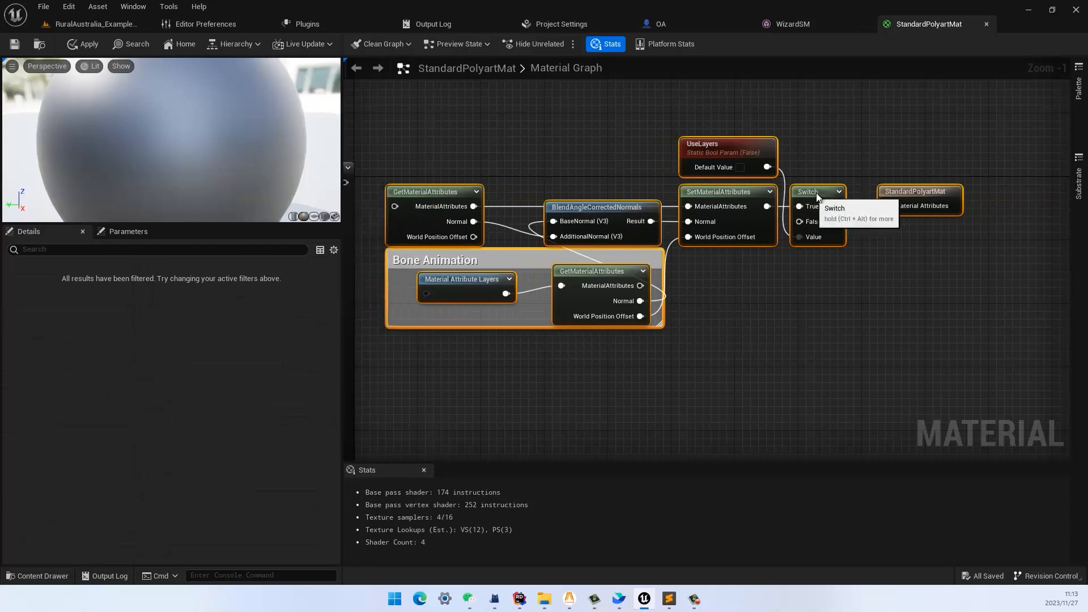
left_click(802, 297)
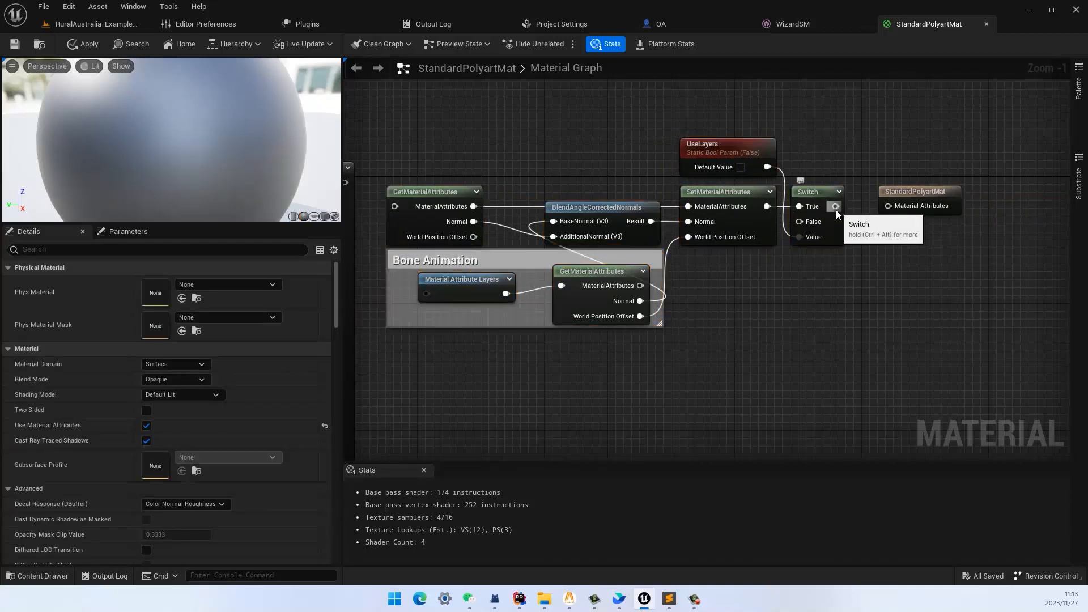
Step: Connect MakeMaterialAttributes to GetMaterialAttributes and the Switch's False input, link the Switch output to the result node's Material Attributes, and apply the material
left_click_drag(837, 213, 888, 207)
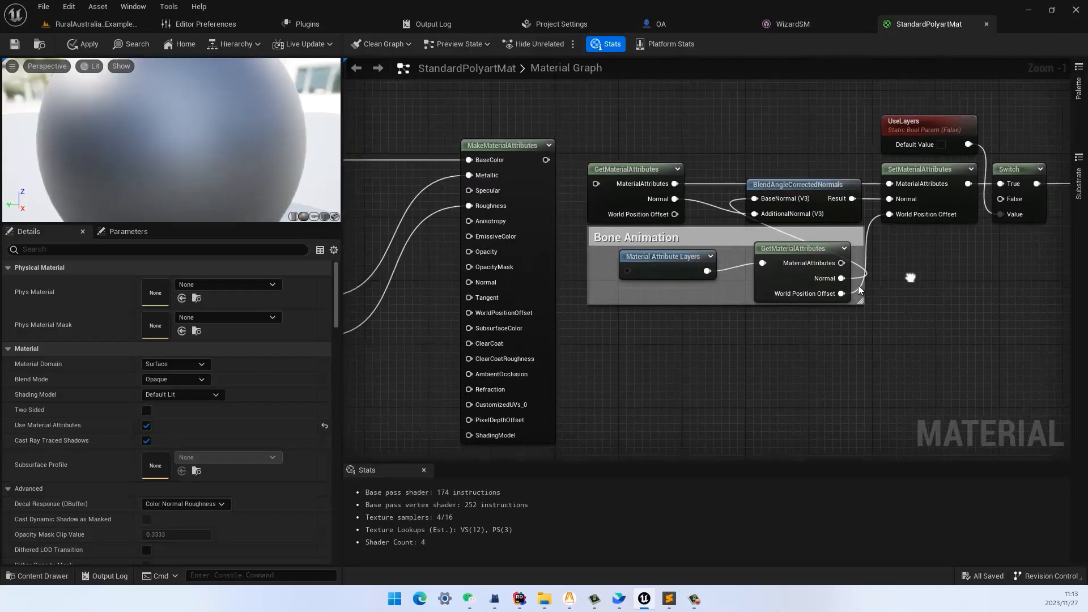
right_click_drag(710, 297, 911, 275)
left_click_drag(545, 161, 600, 189)
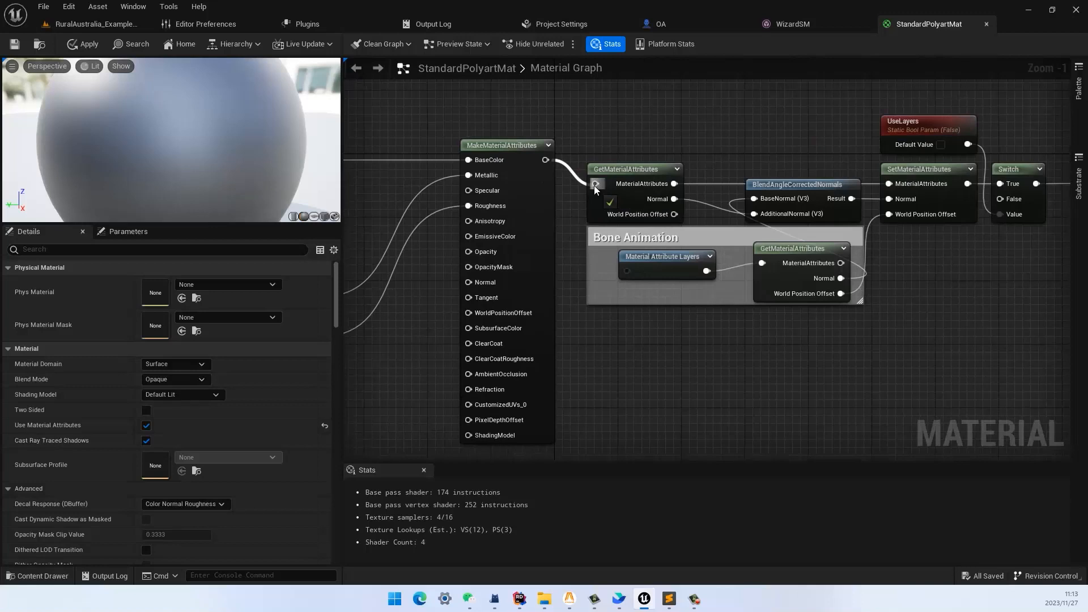
left_click_drag(595, 189, 596, 184)
left_click_drag(545, 160, 1002, 201)
right_click_drag(986, 279, 891, 306)
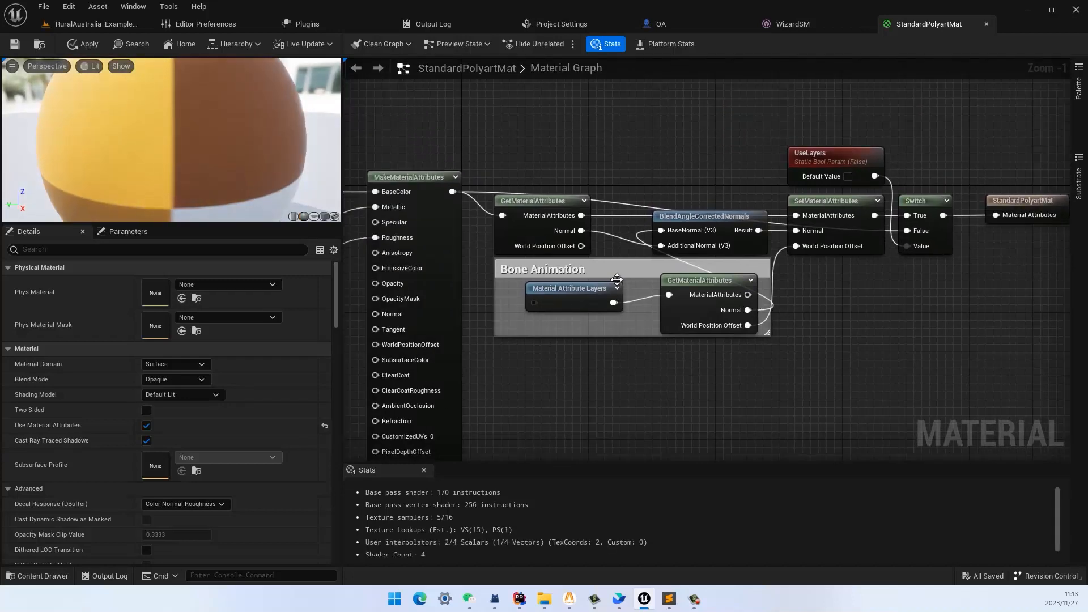
left_click(80, 46)
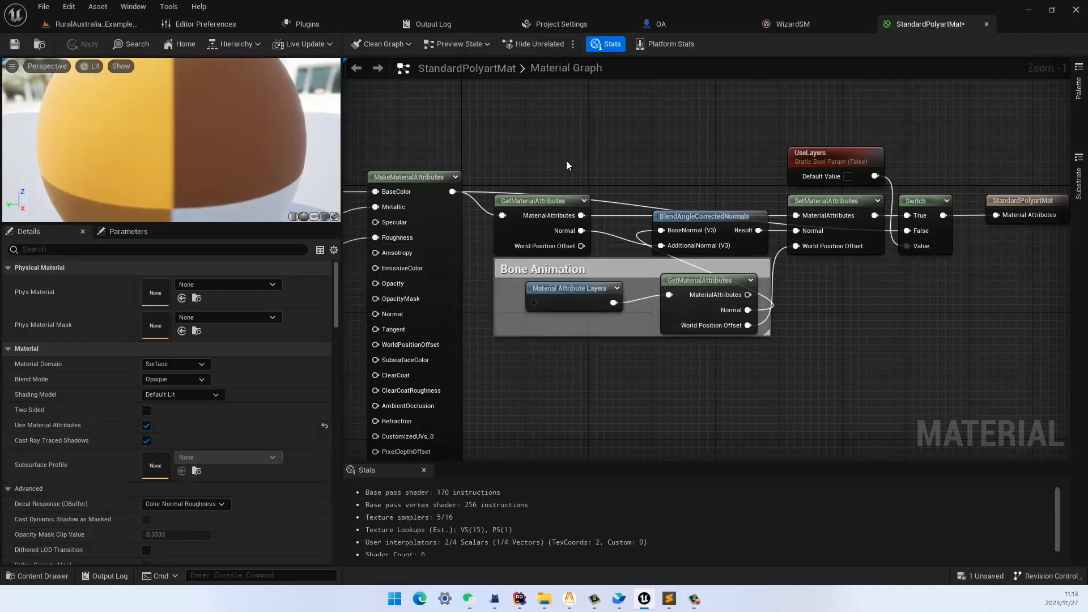
Step: Examine the StandardPolyartMat graph from the Texture Sample and constants through MakeMaterialAttributes and the bone animation nodes to the result node
right_click_drag(605, 139, 959, 132)
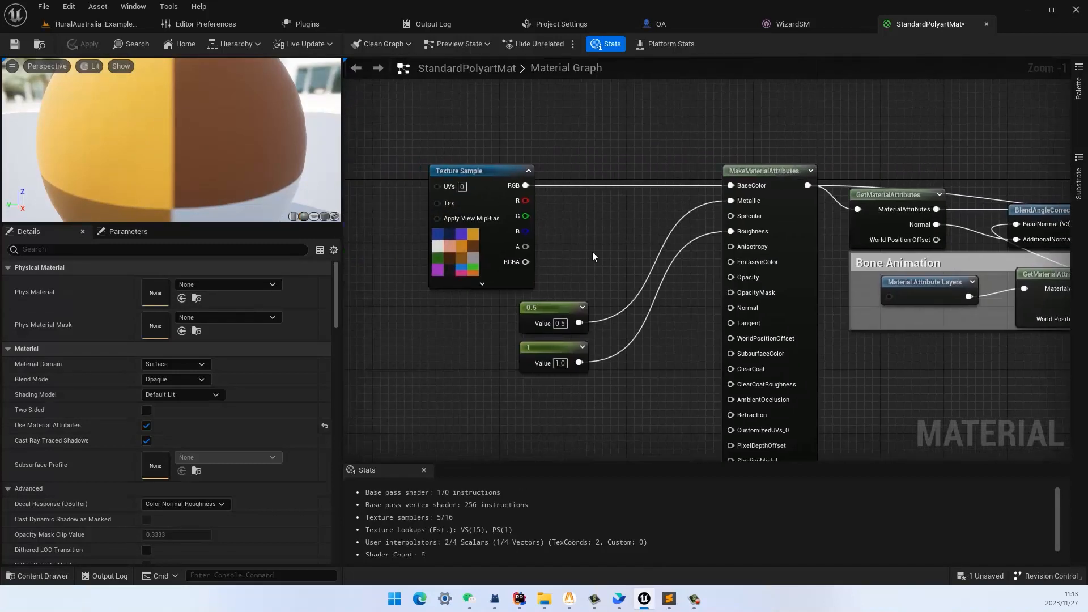
right_click_drag(806, 93, 696, 103)
left_click_drag(588, 120, 634, 193)
right_click_drag(766, 112, 405, 63)
right_click_drag(730, 183, 781, 197)
right_click_drag(618, 128, 733, 117)
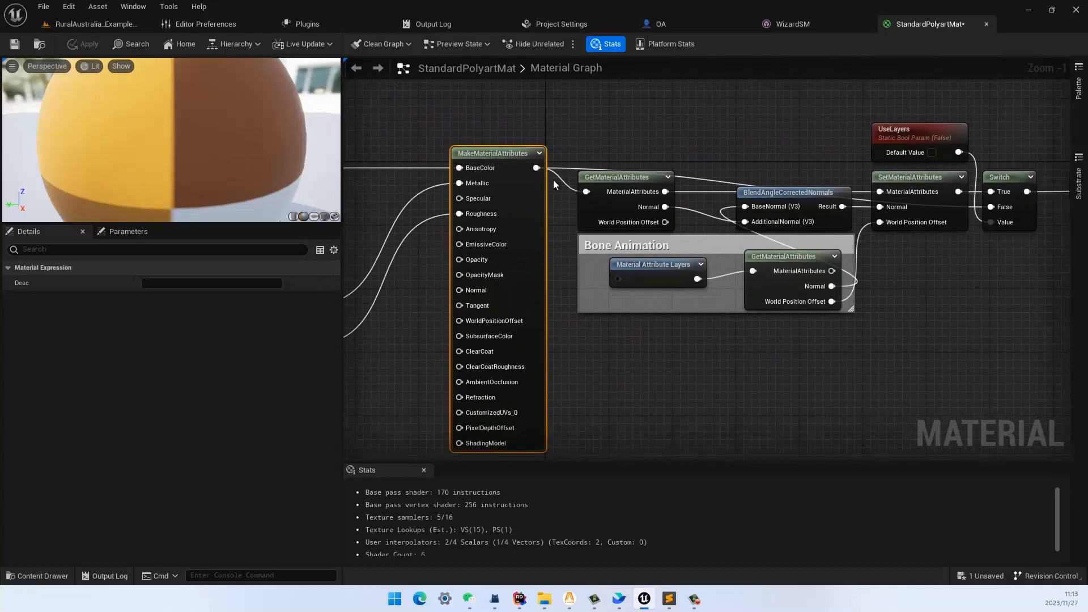
right_click_drag(721, 109, 664, 136)
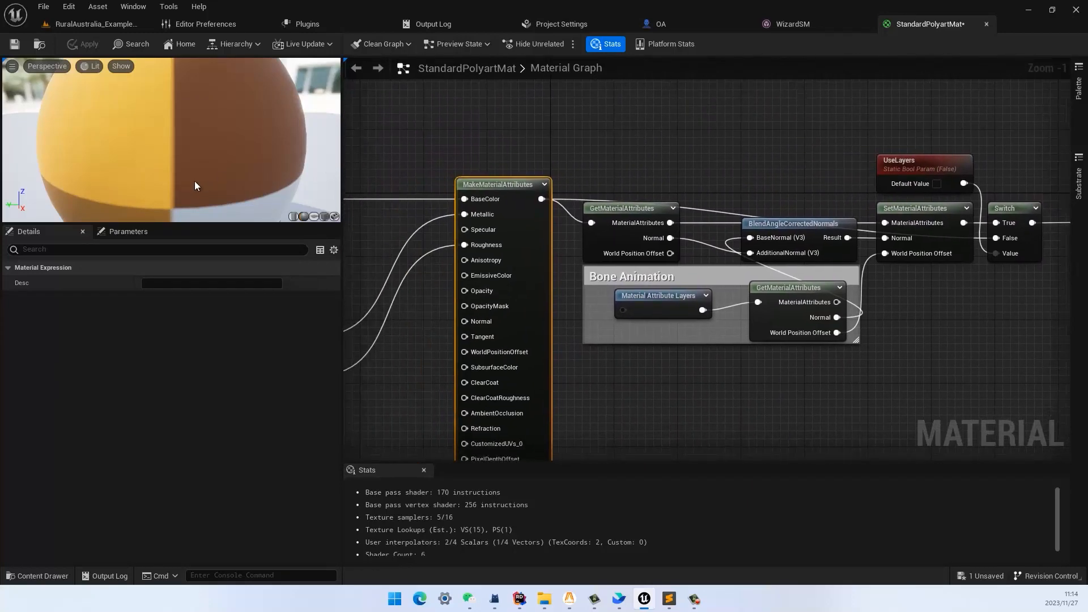
right_click_drag(533, 151, 385, 151)
right_click_drag(575, 138, 636, 147)
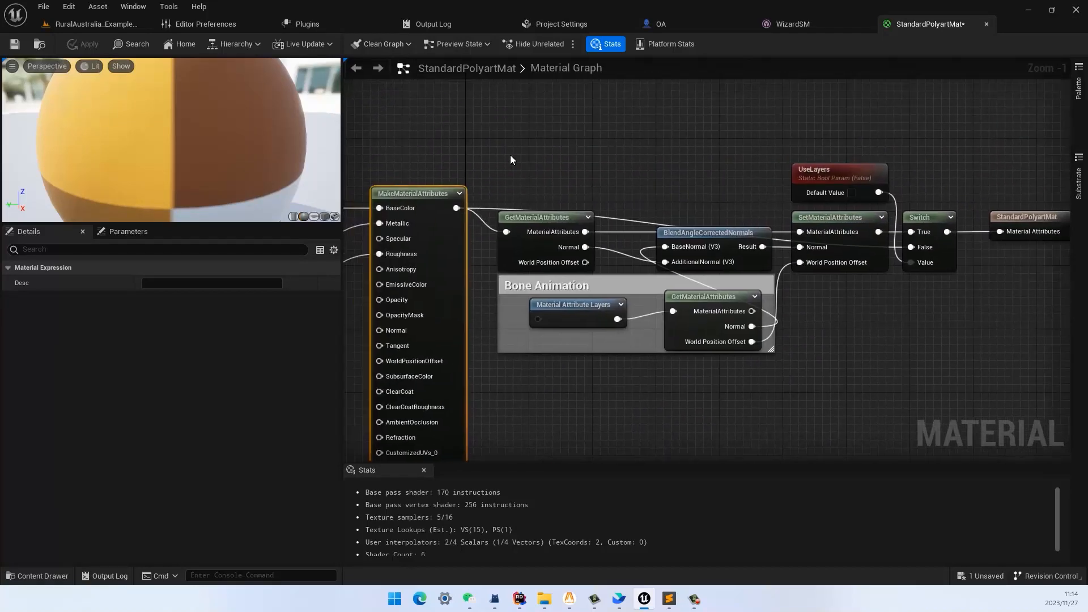
right_click_drag(489, 158, 589, 161)
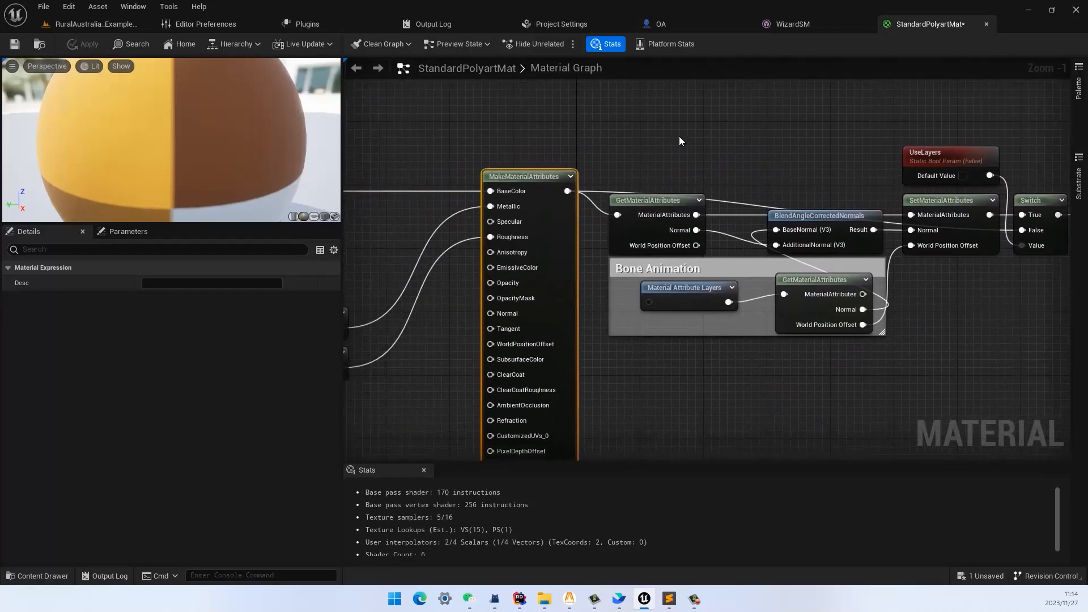
right_click_drag(679, 140, 650, 135)
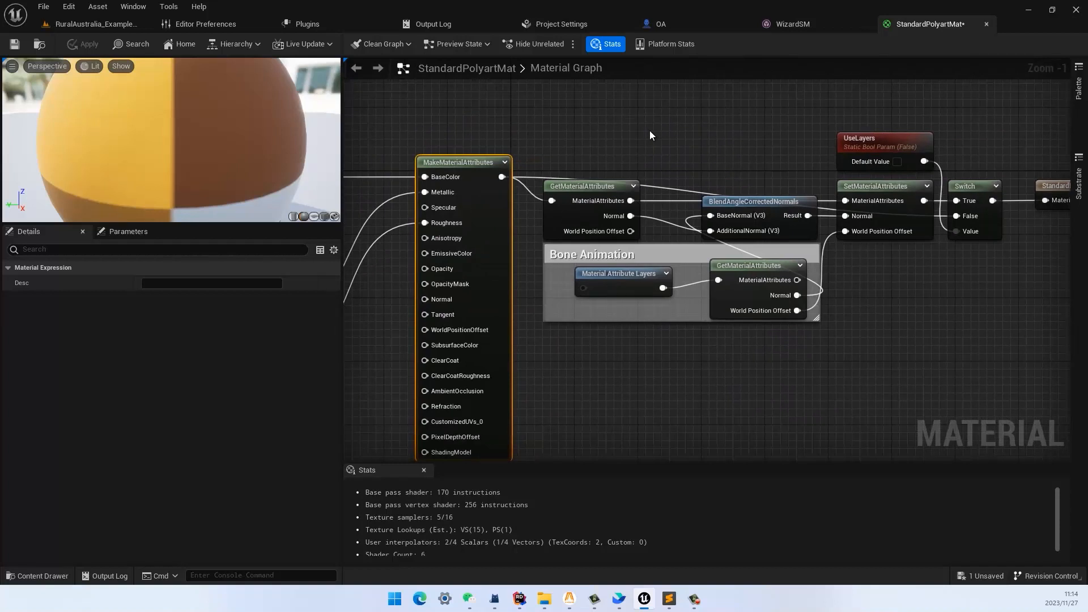
right_click_drag(706, 144, 605, 167)
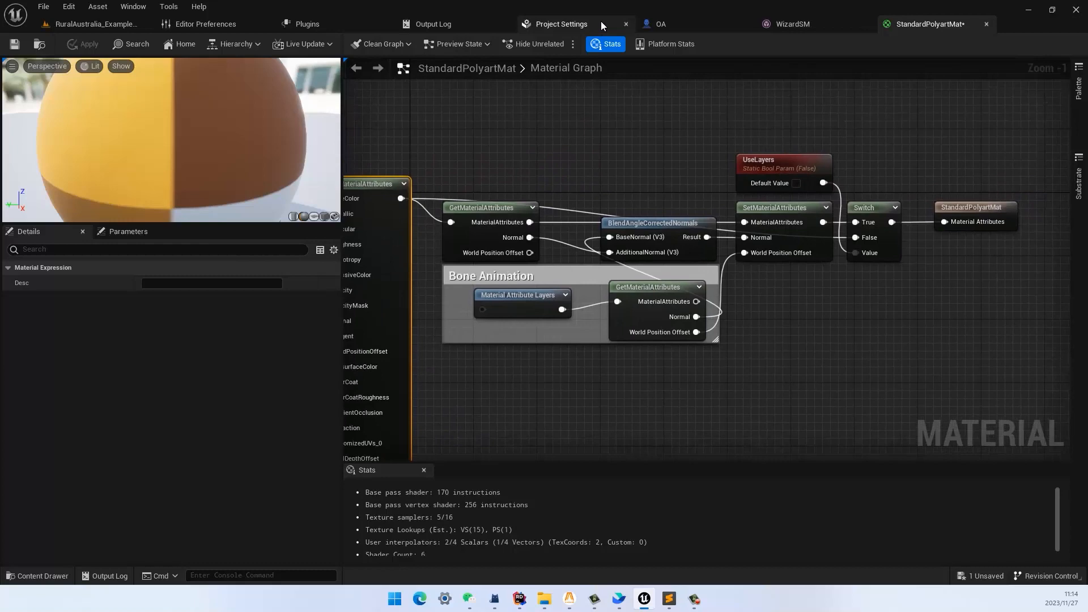
Step: Return to the RuralAustralia level and save all modified assets
left_click(672, 20)
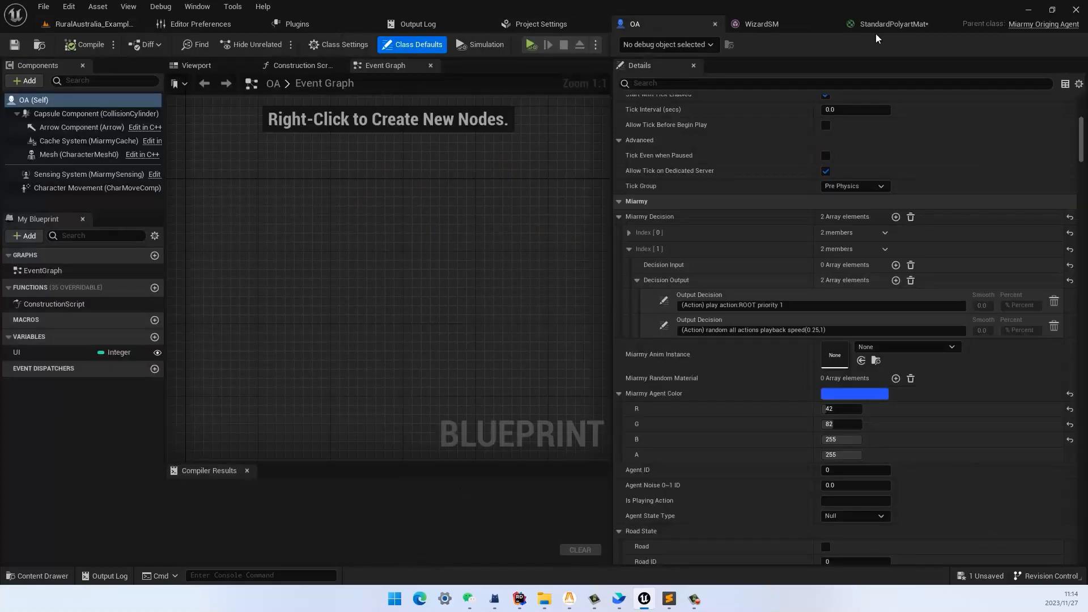
left_click(79, 22)
left_click_drag(263, 119, 784, 87)
left_click(48, 8)
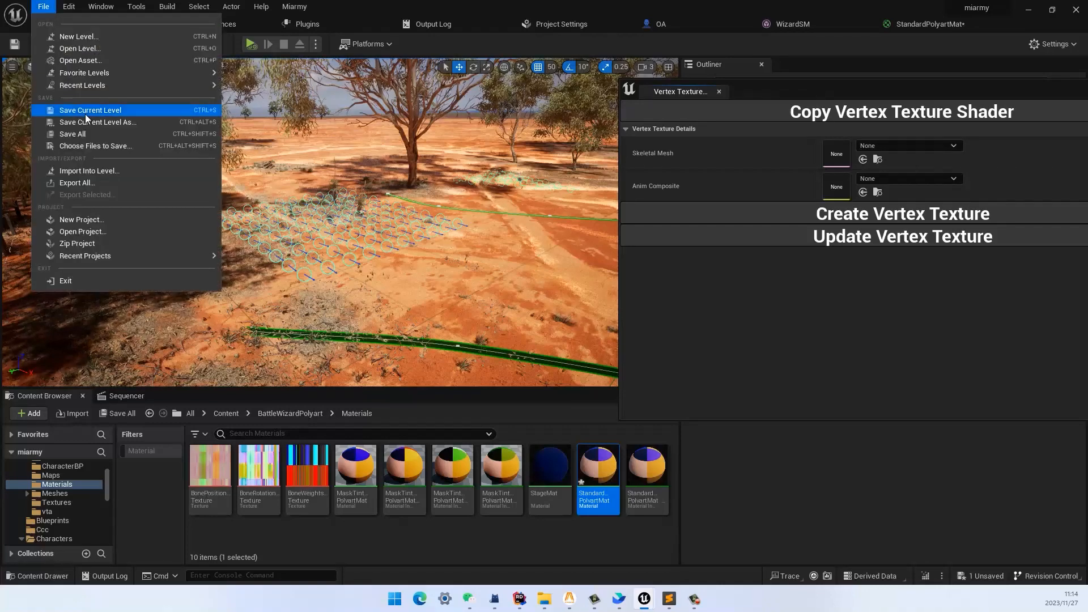
left_click(82, 135)
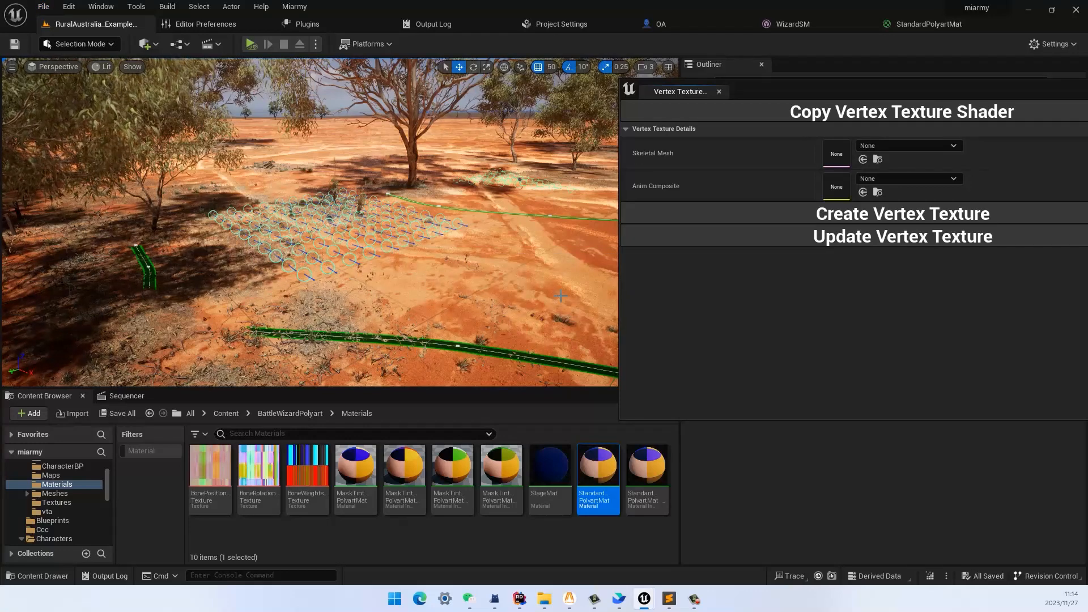
Step: Assign WizardSM from the BattleWizardPolyart Meshes folder as the Skeletal Mesh in the vertex texture tool
left_click(73, 493)
mouse_move(369, 483)
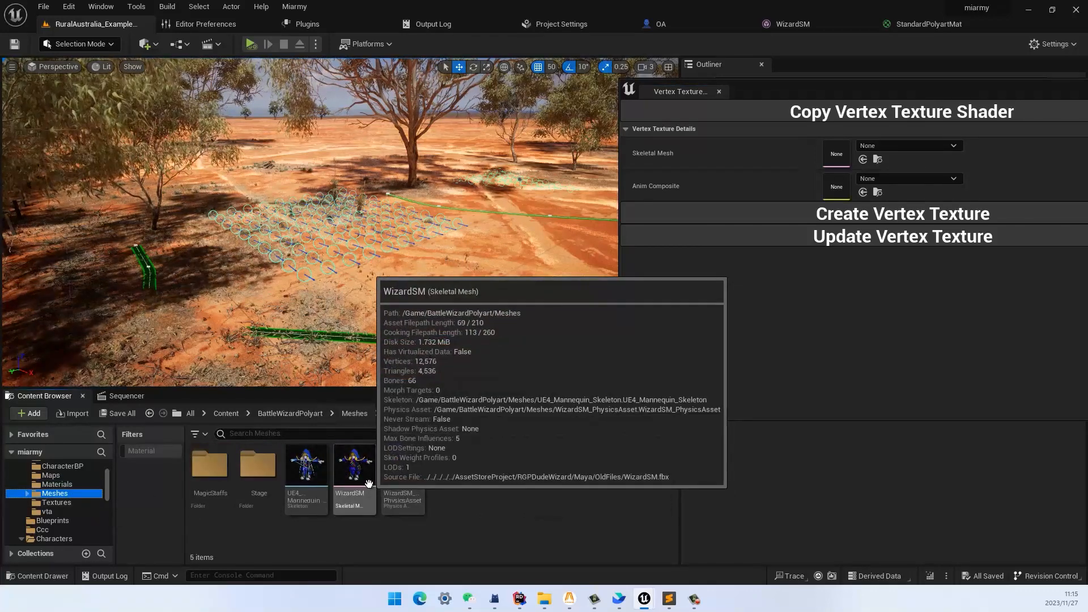
left_click_drag(369, 483, 832, 149)
left_click_drag(826, 92, 781, 94)
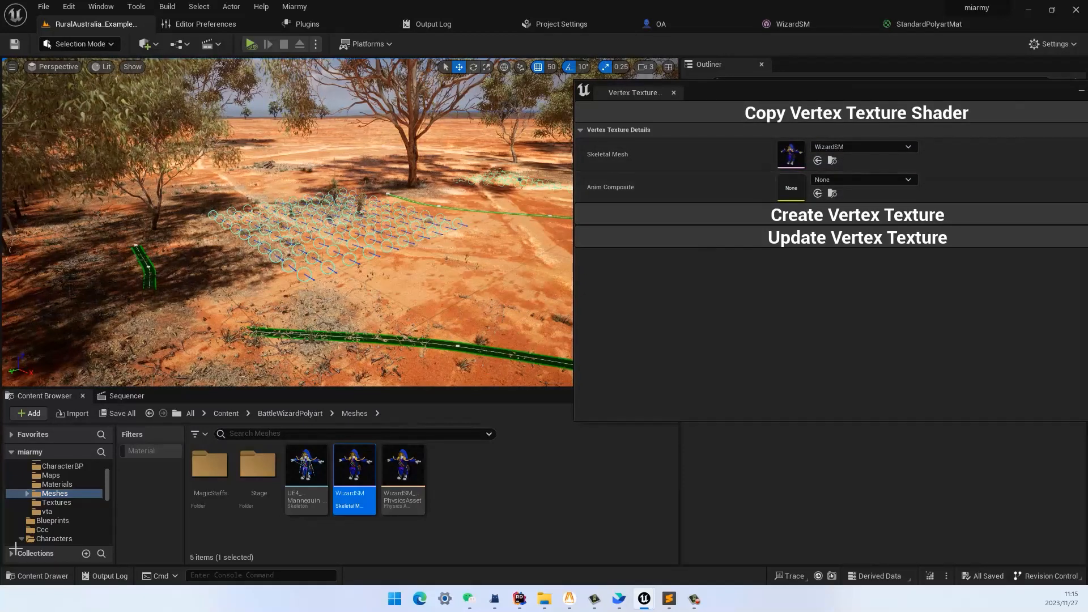
Step: Create an Animation Composite in the BattleWizardPolyart Animations folder using the wizard's UE4_Mannequin_Skeleton, and open it for editing
scroll(35, 529, "up", 3)
left_click(64, 513)
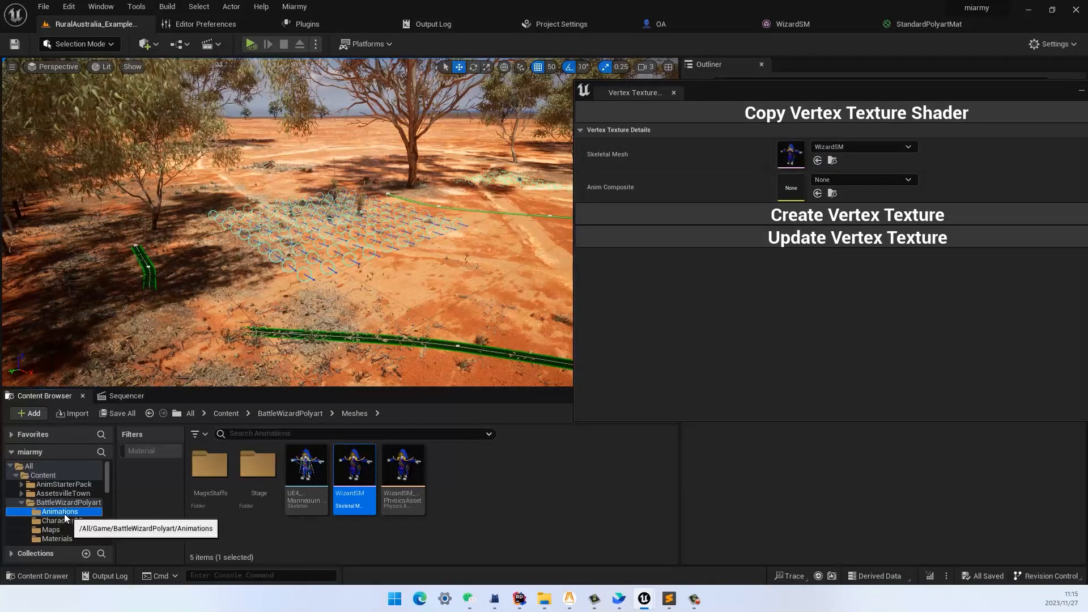
scroll(317, 471, "down", 2)
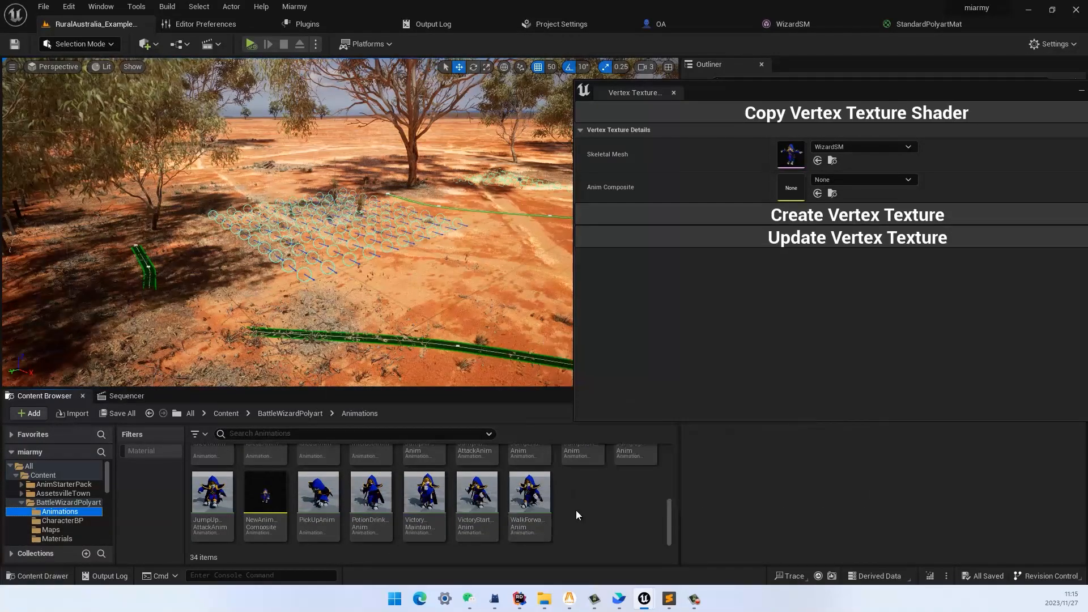
right_click(570, 476)
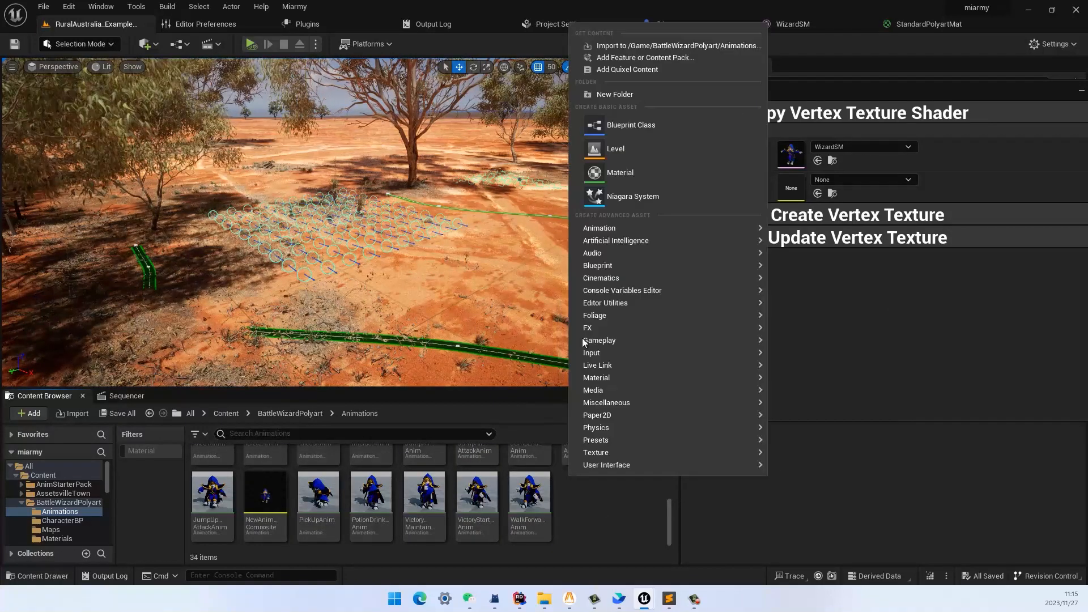
mouse_move(746, 227)
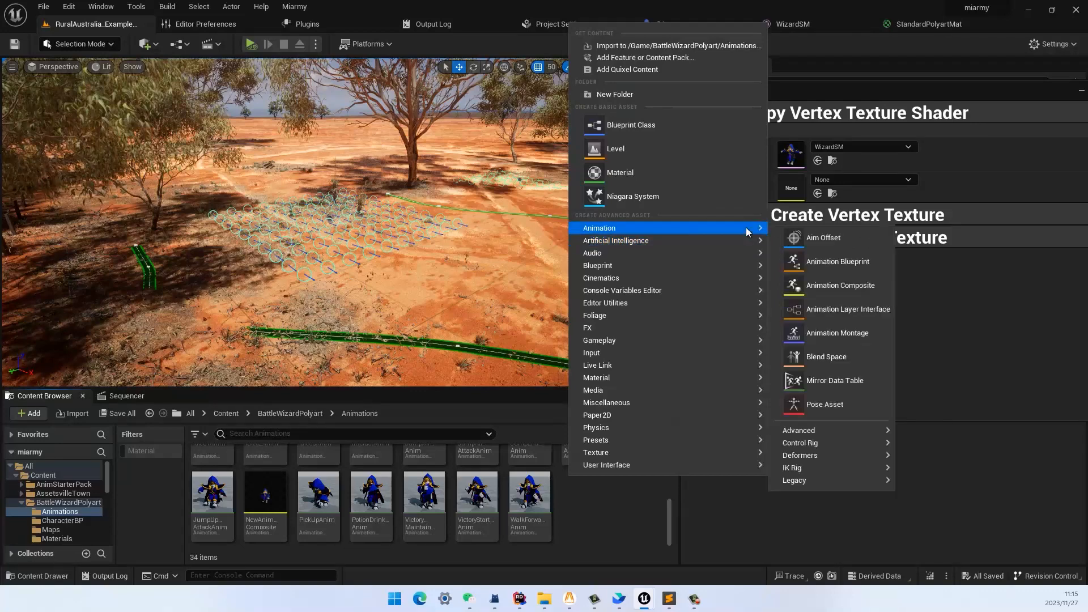
left_click(829, 287)
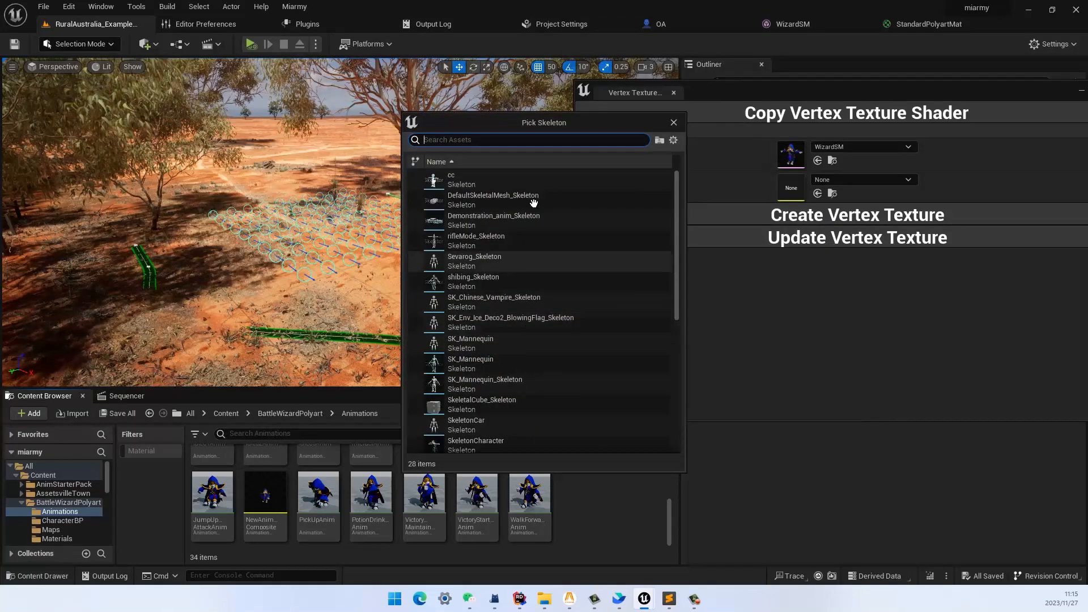
scroll(553, 334, "down", 1)
scroll(554, 335, "down", 5)
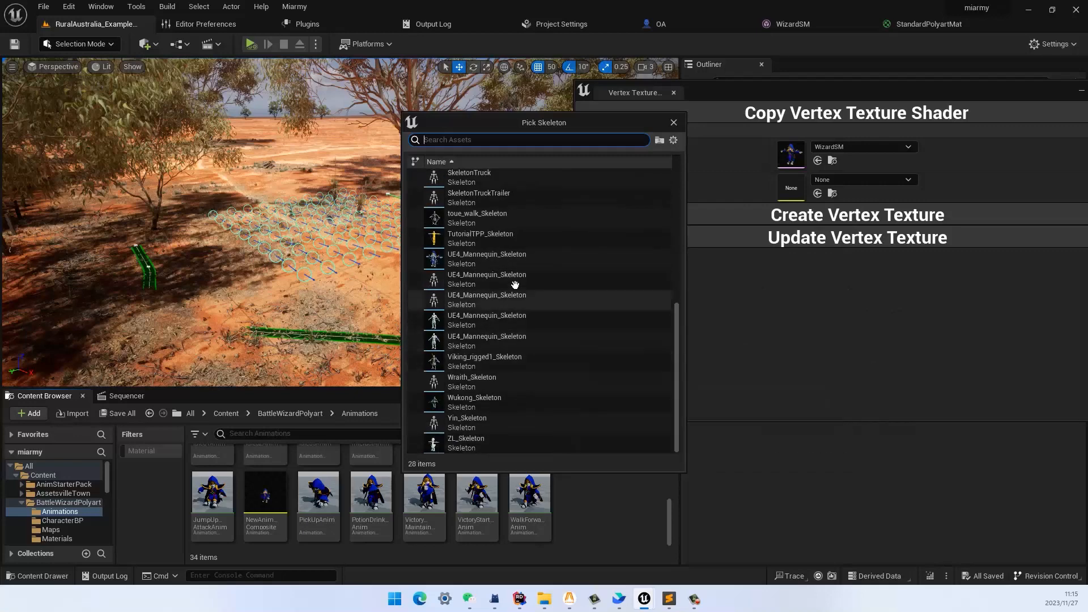
left_click(519, 256)
key("Return")
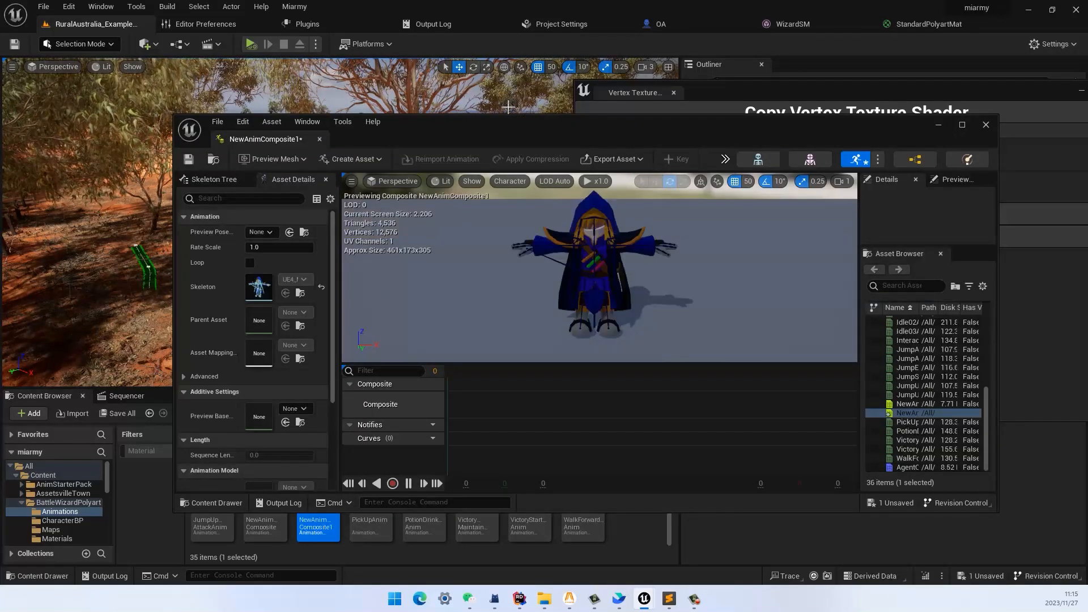
left_click_drag(503, 123, 376, 45)
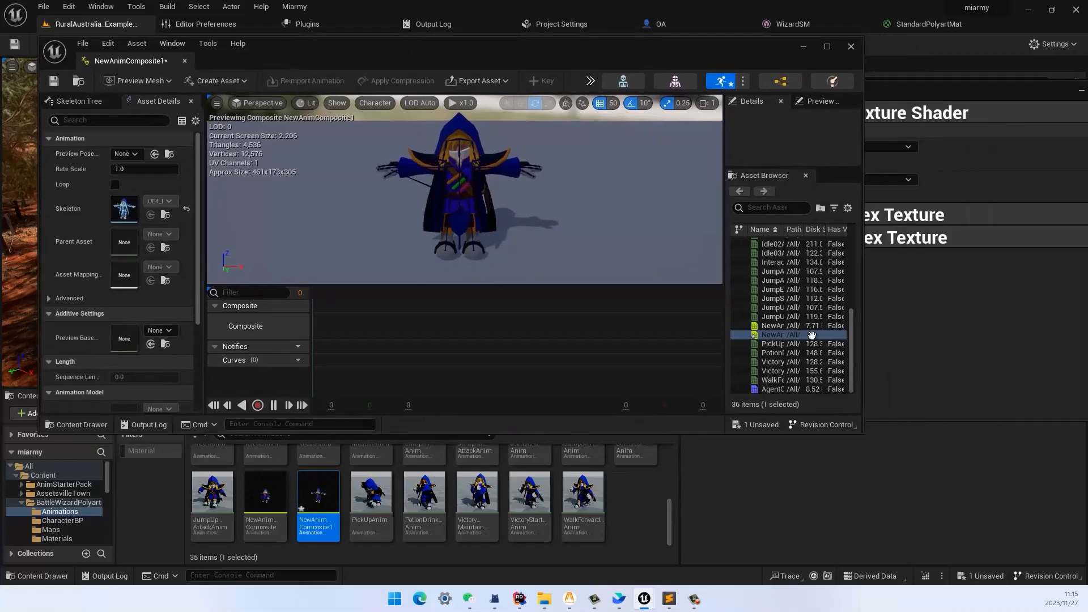
Step: Fill the new composite with Attack04Anim, BattleWalkForwardAnim, Attack04Anim and Attack03 in sequence, and save it
scroll(812, 335, "up", 1)
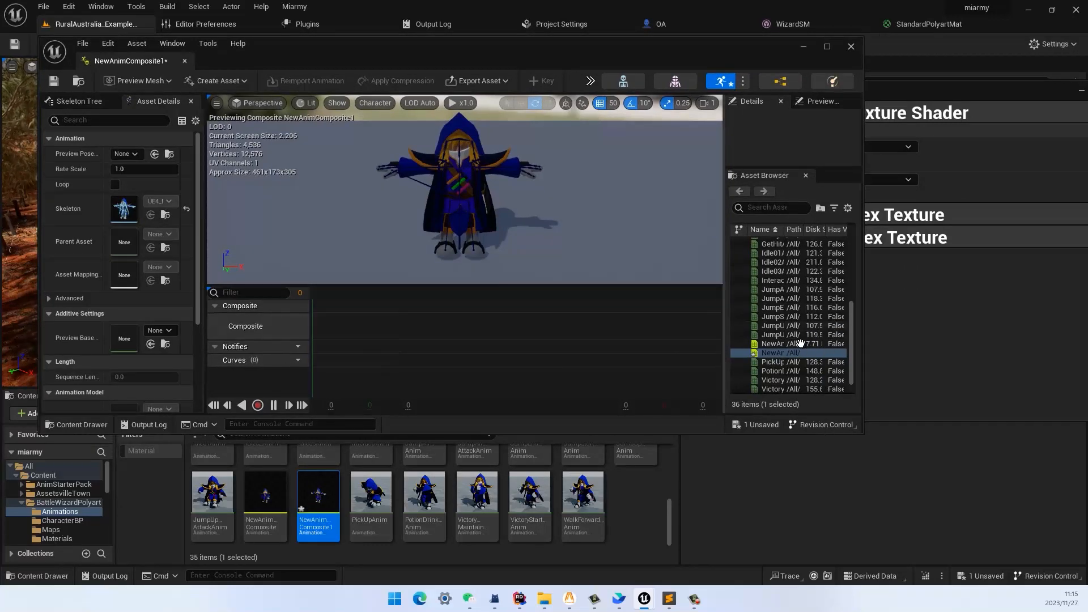
scroll(812, 335, "up", 5)
left_click_drag(810, 288, 372, 322)
left_click_drag(773, 314, 652, 332)
left_click_drag(780, 288, 695, 323)
left_click_drag(766, 270, 697, 326)
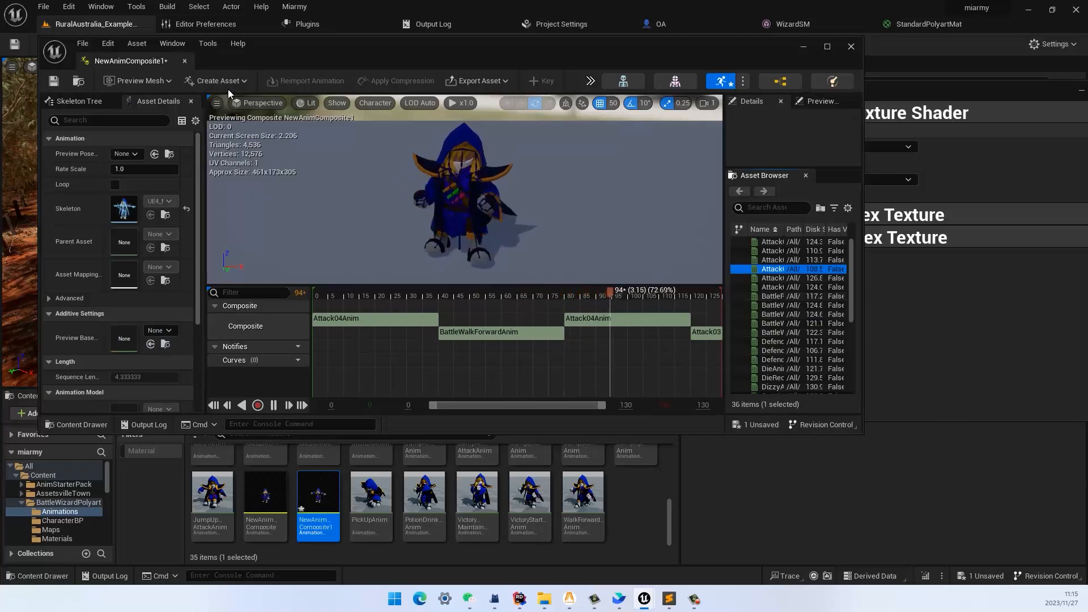
left_click(54, 82)
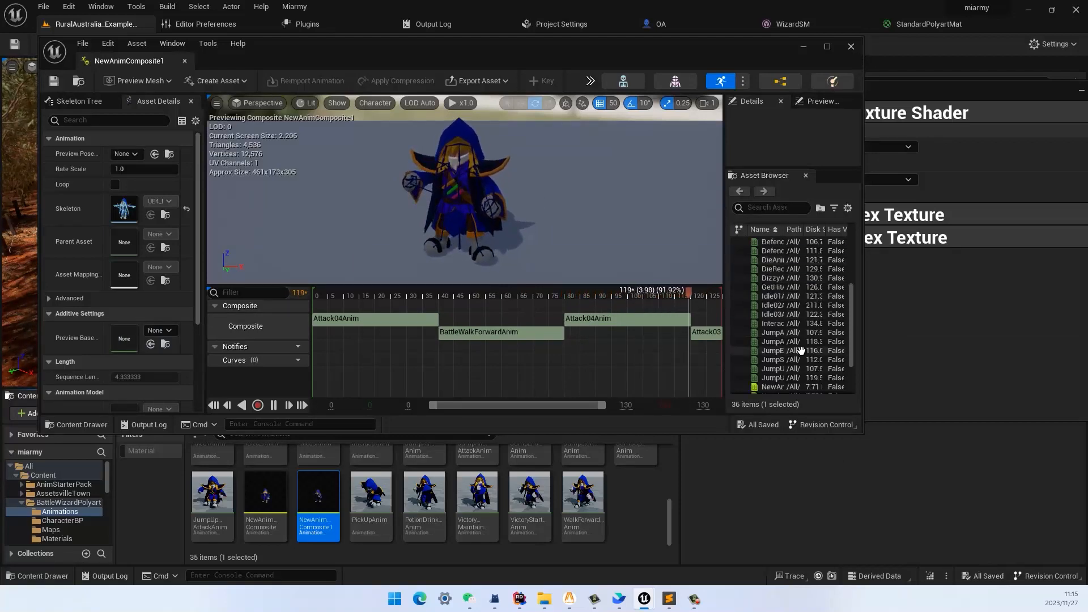
Step: Review the clips in the existing NewAnimComposite, close it, and assign it as the Anim Composite in the vertex texture tool
double_click(265, 496)
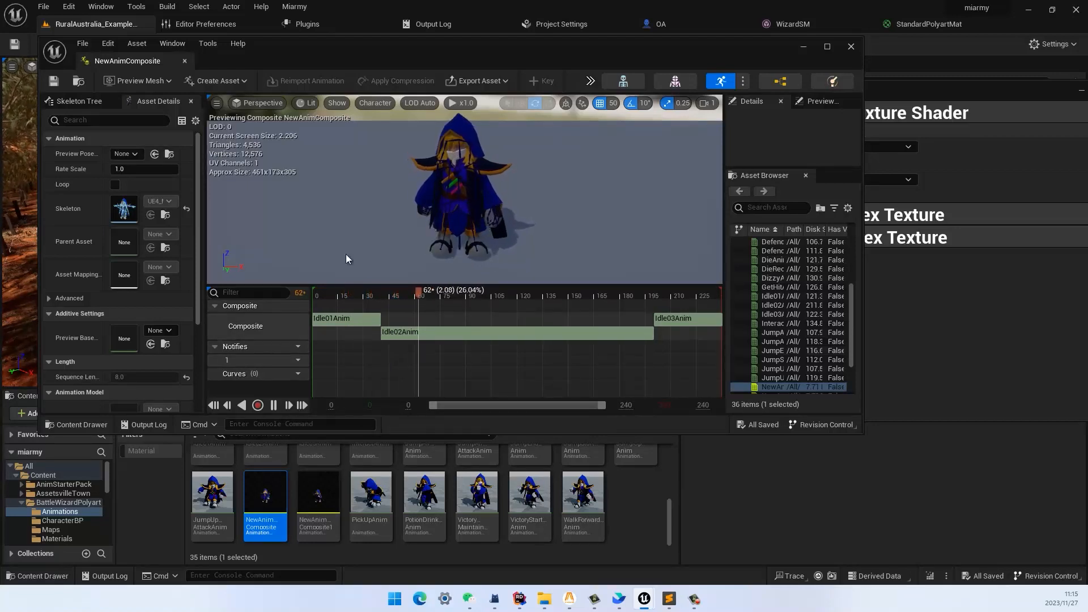
left_click(184, 60)
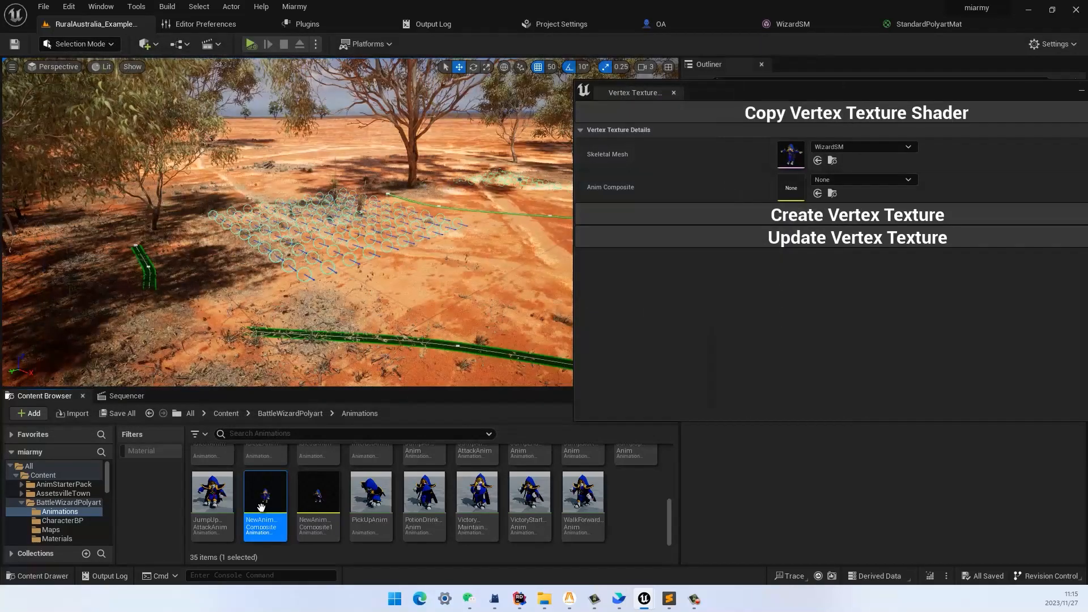
left_click_drag(261, 506, 799, 188)
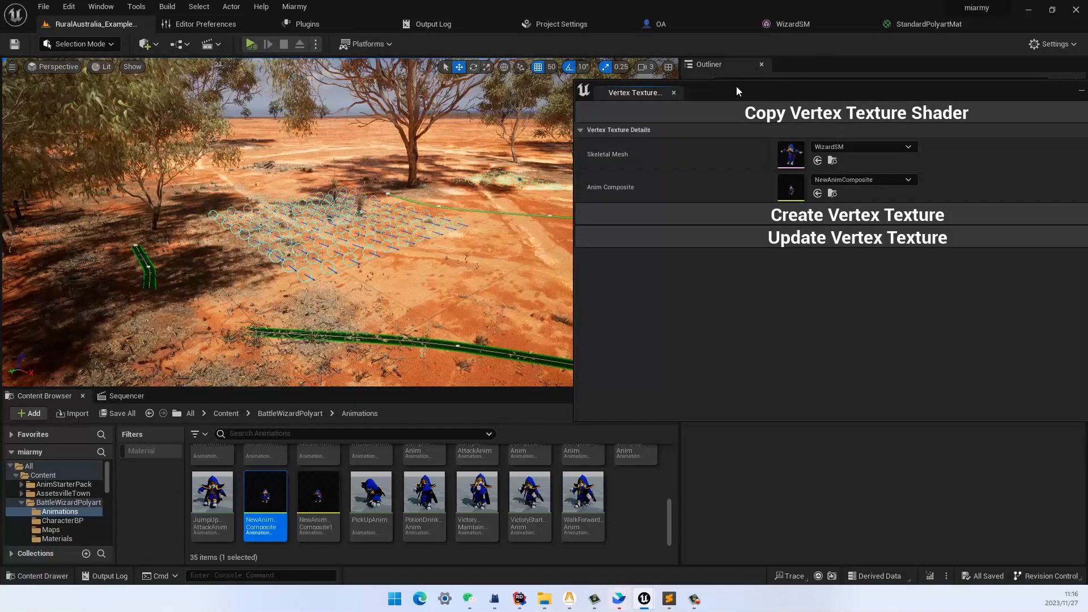
left_click_drag(736, 87, 751, 79)
Step: Create the vertex texture assets for WizardSM in the BattleWizardPolyart vta folder, and update the vertex textures
scroll(90, 514, "down", 3)
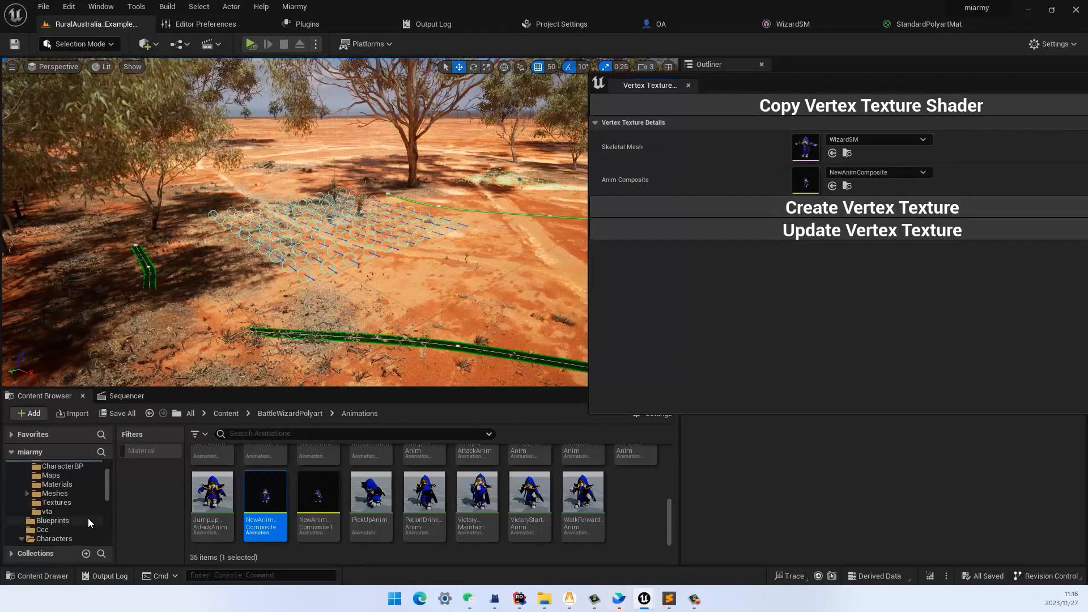
scroll(78, 519, "up", 2)
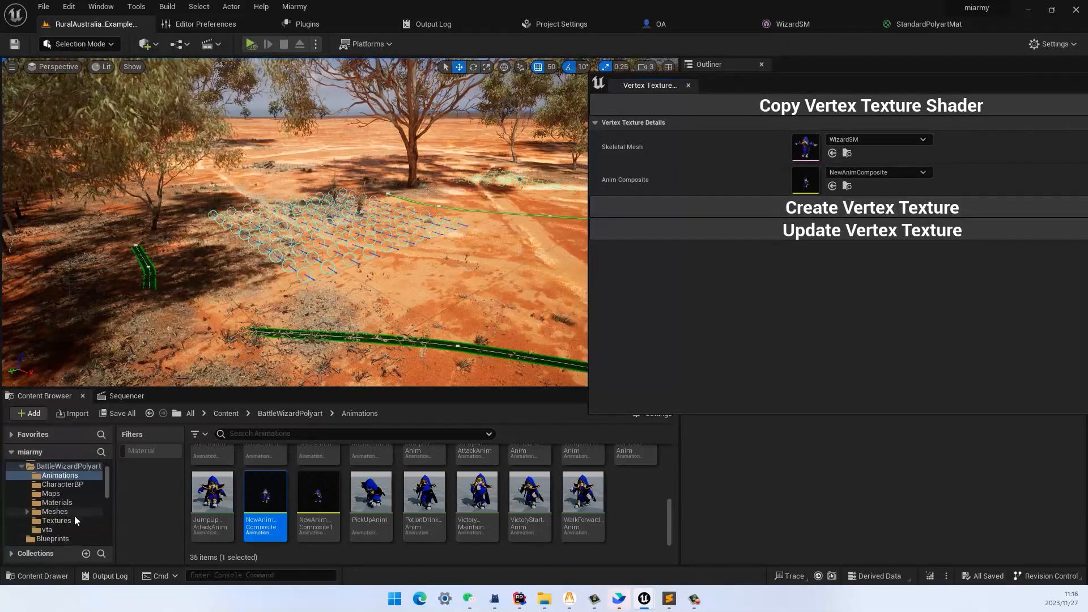
left_click(47, 529)
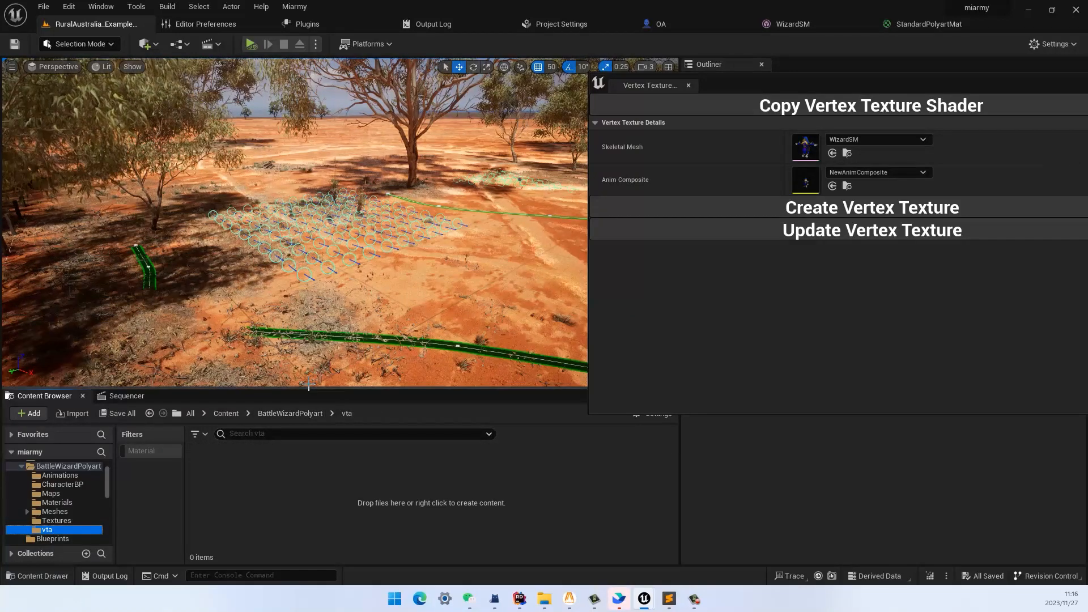
scroll(60, 510, "down", 1)
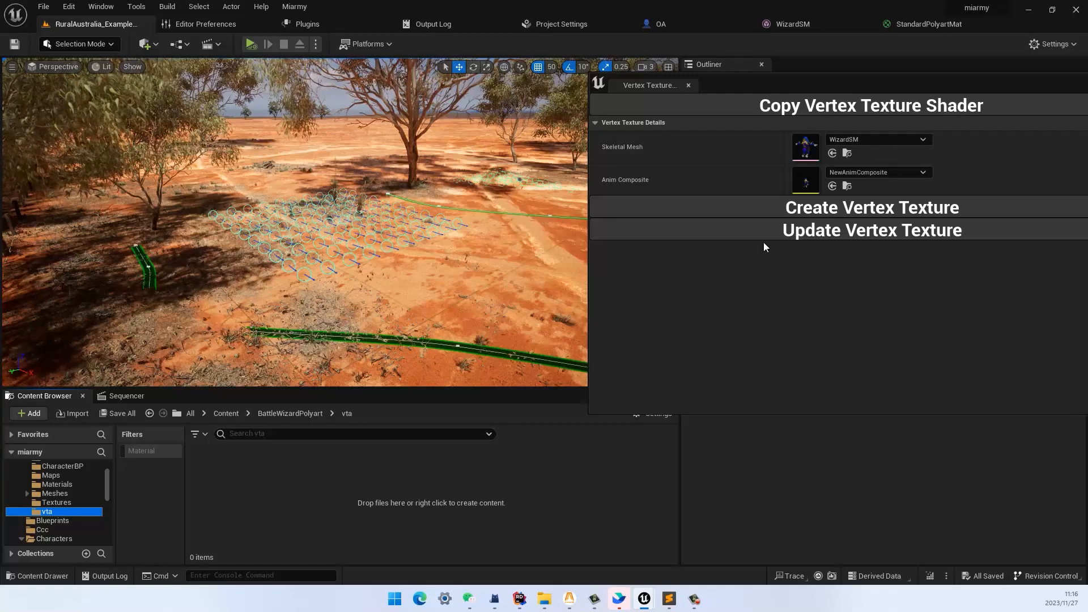
left_click(749, 212)
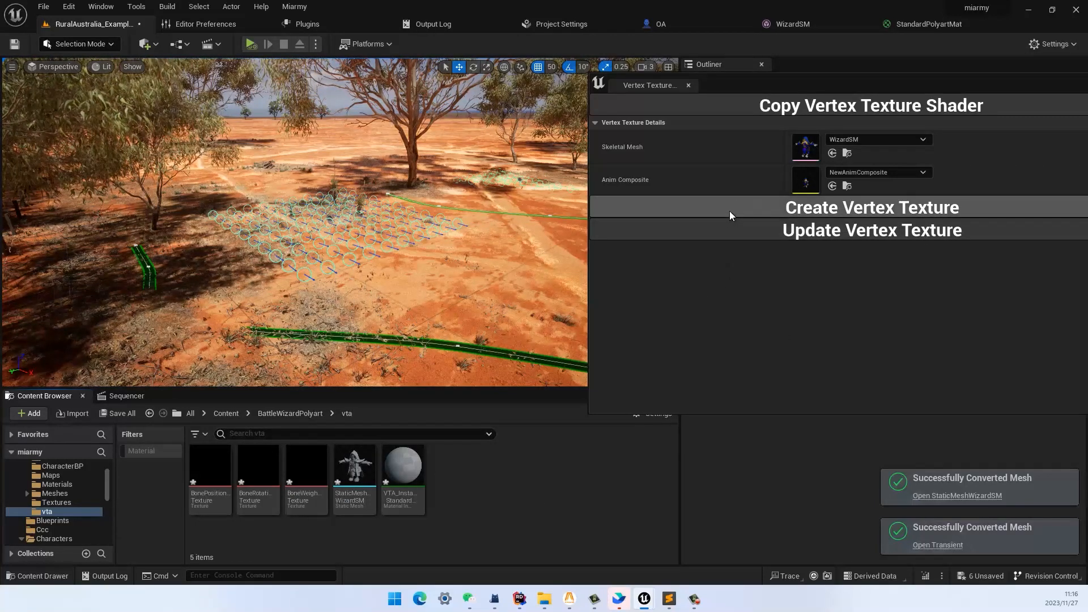
left_click(688, 227)
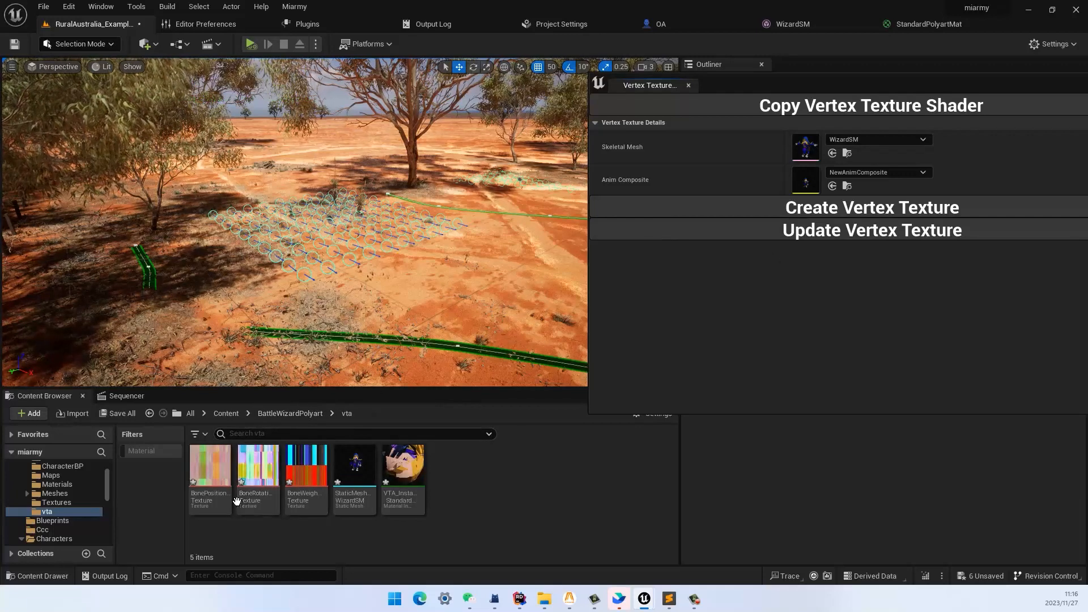
Step: Move the vertex texture tool window farther over the level viewport, uncovering its window controls and part of the Outliner
mouse_move(212, 486)
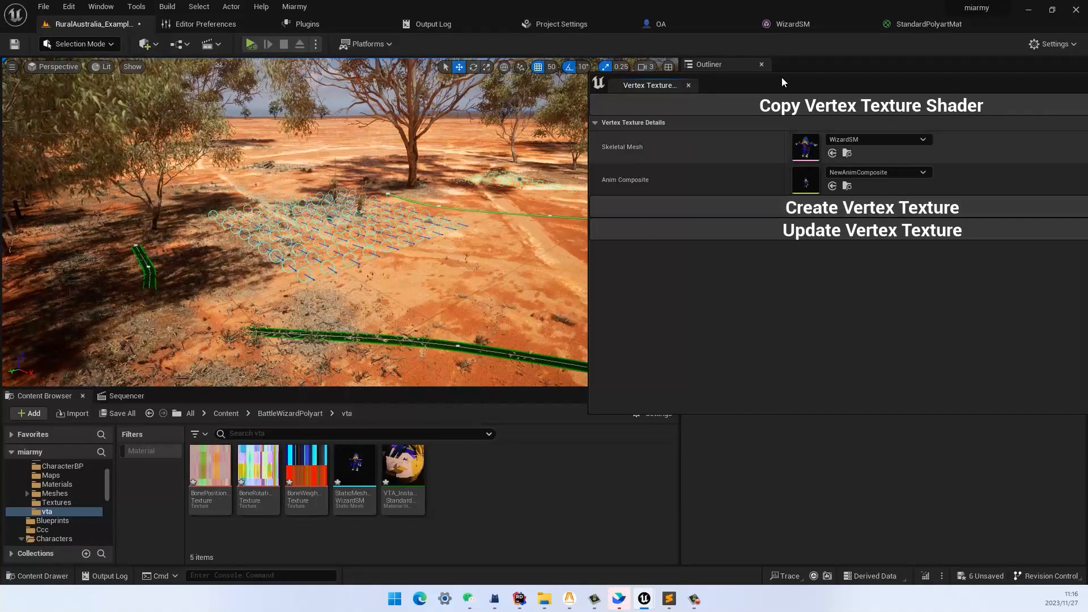
left_click_drag(804, 81, 716, 89)
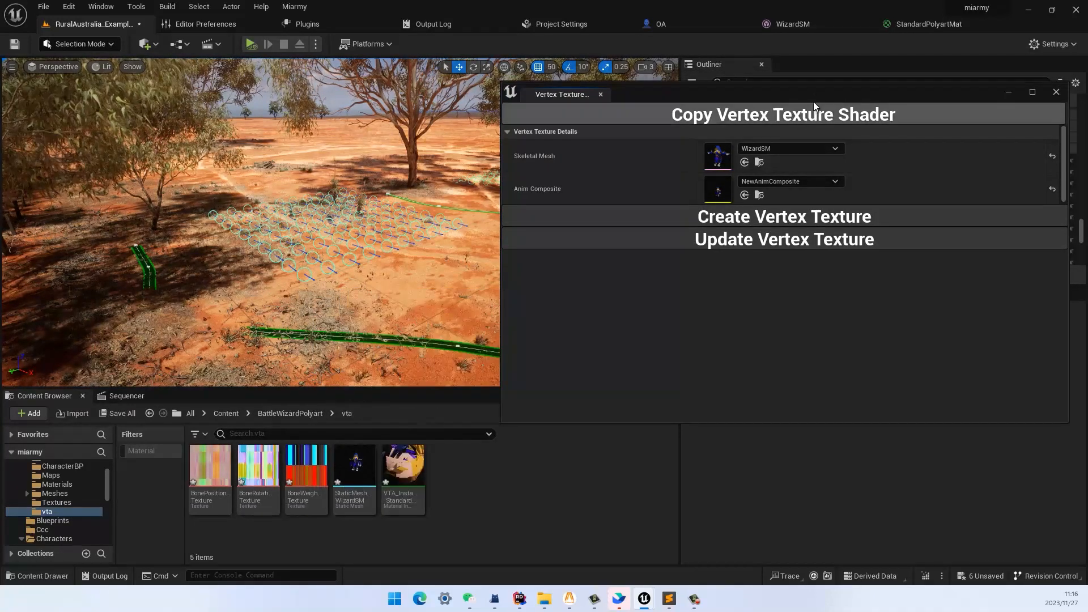
left_click_drag(887, 86, 670, 137)
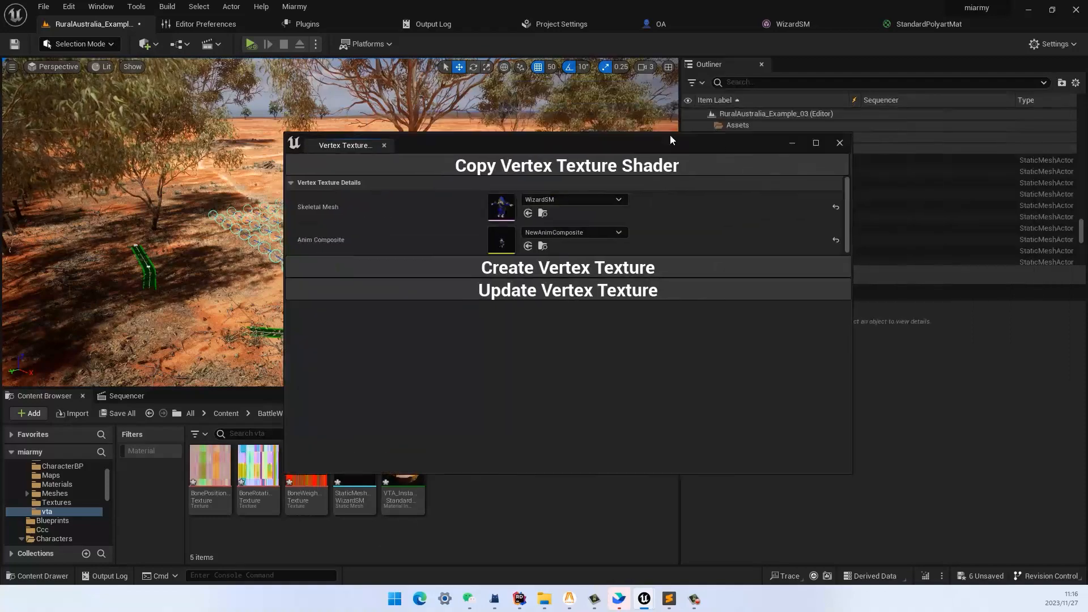
Step: Close the vertex texture tool, then place StaticMeshWizardSM on the open ground for a quick inspection and delete it
left_click(840, 144)
key("w")
right_click_drag(388, 311, 453, 314)
mouse_move(361, 472)
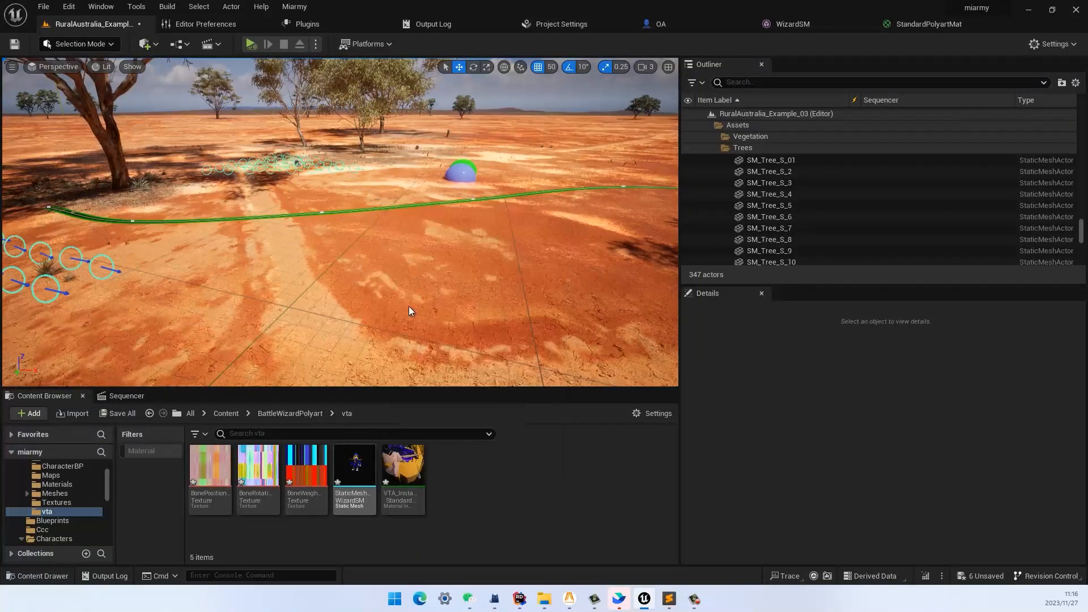
right_click_drag(410, 309, 385, 317)
left_click_drag(353, 465, 311, 223)
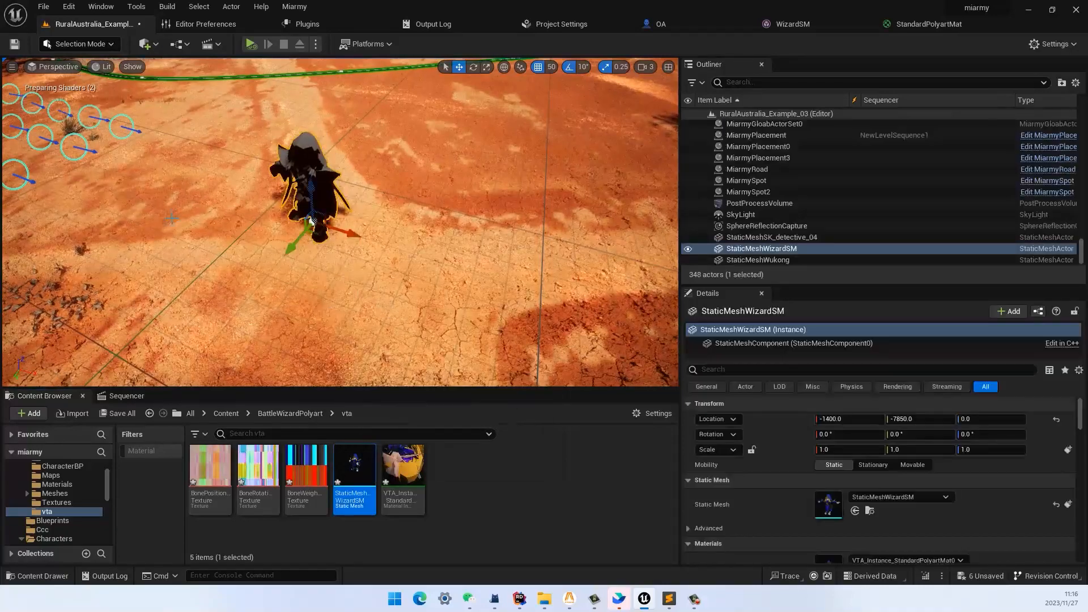
right_click_drag(197, 236, 310, 208)
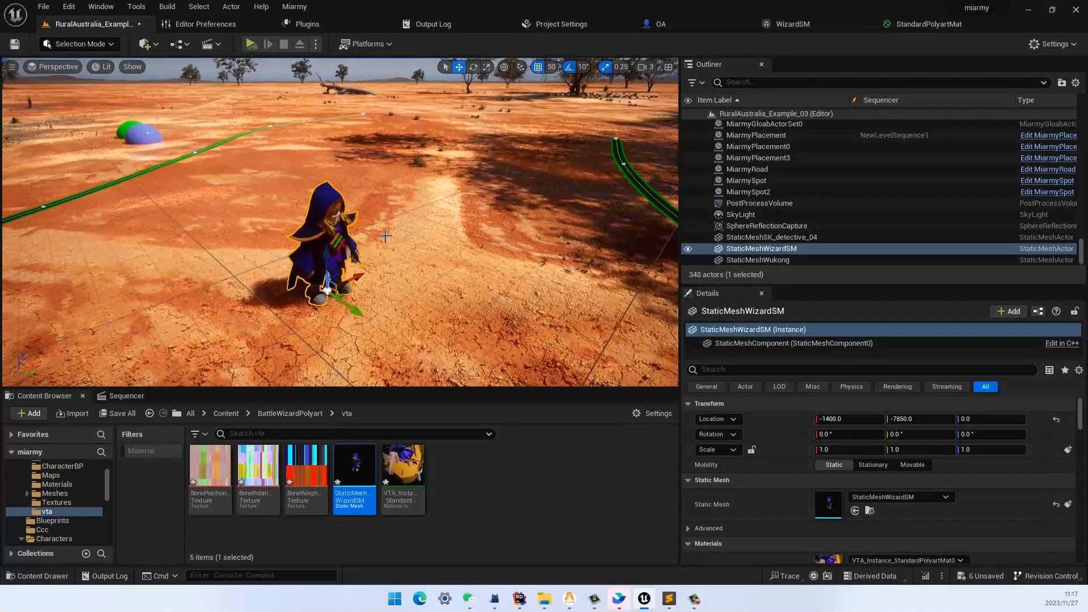
right_click_drag(413, 242, 341, 224)
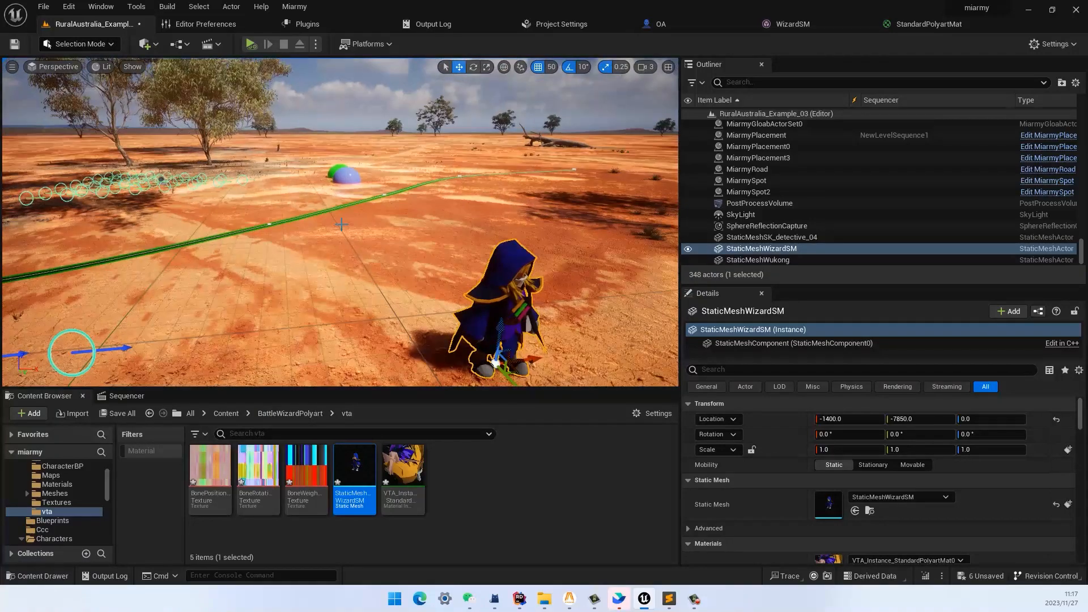
key("Delete")
Step: Select the MiarmyPlacement grid, check the existing VTA Anim entries, and clear the whole array
right_click_drag(381, 260, 374, 345)
left_click(387, 277)
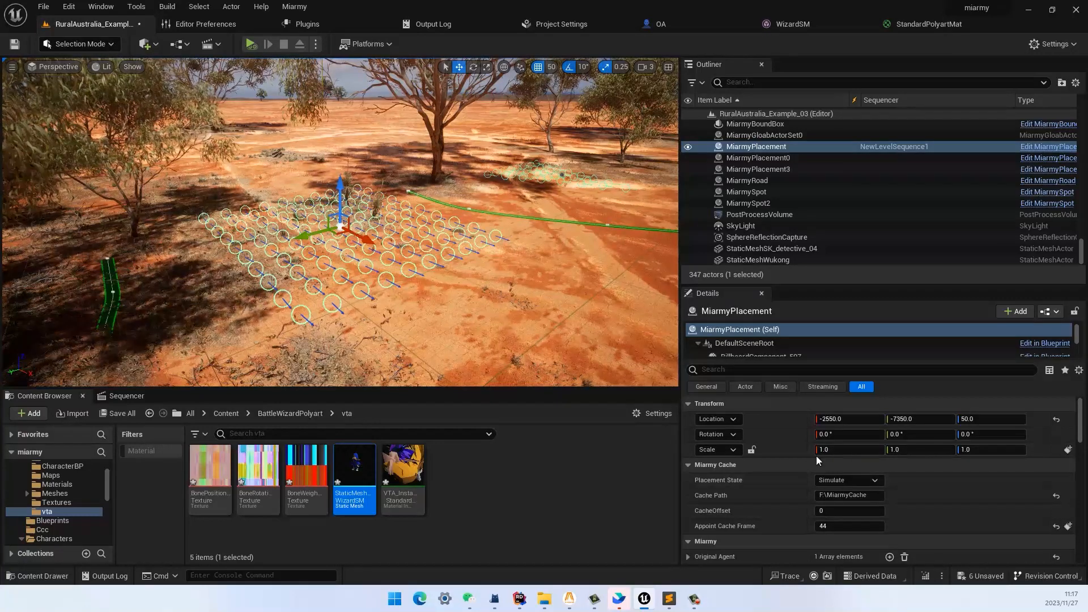
scroll(816, 455, "down", 10)
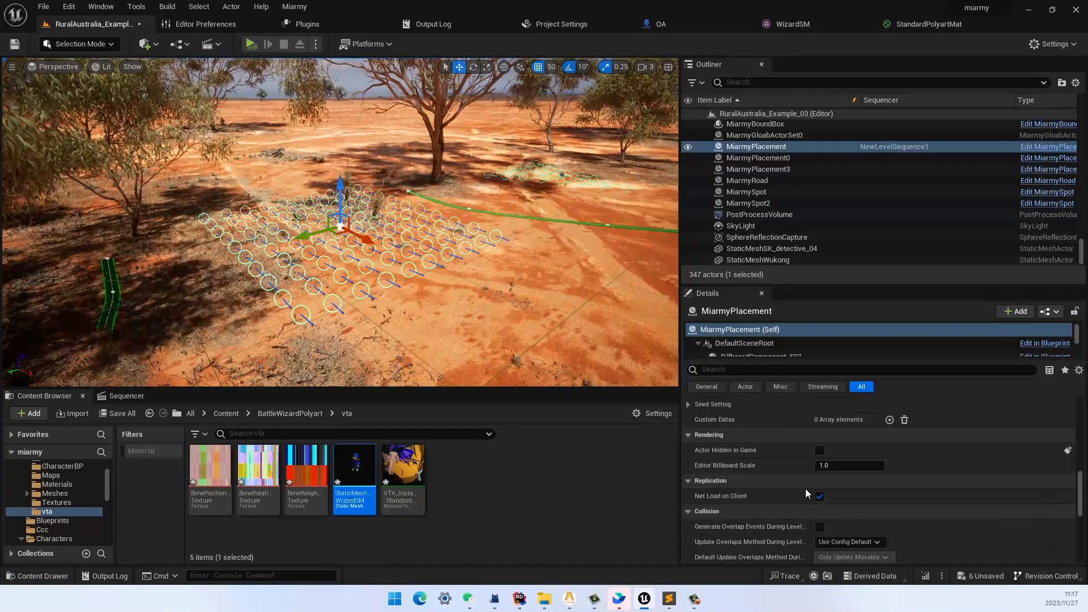
scroll(805, 489, "up", 3)
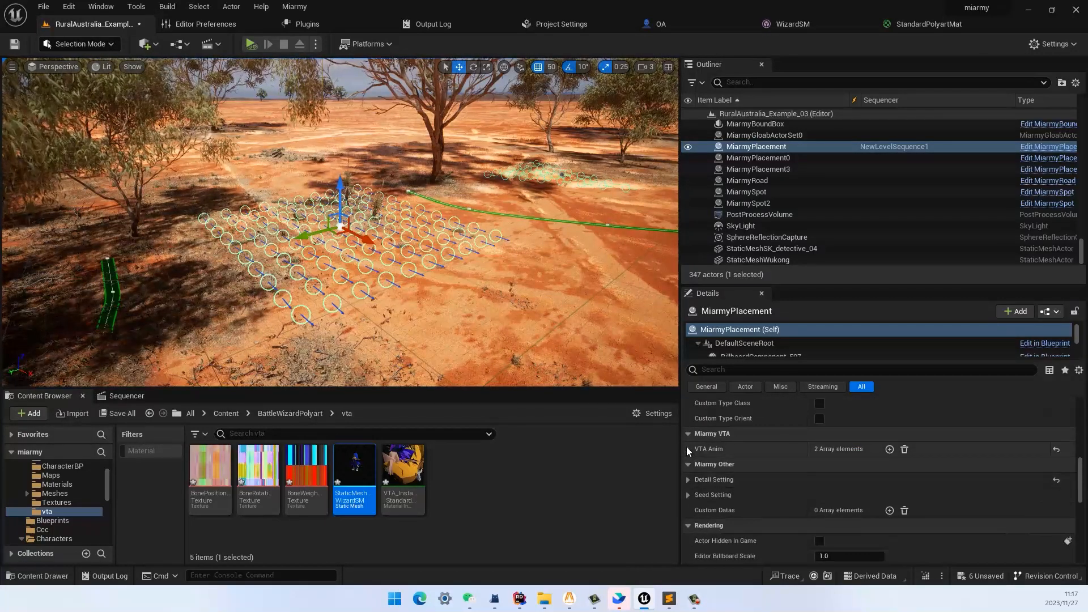
left_click(688, 449)
scroll(798, 489, "down", 1)
left_click(699, 445)
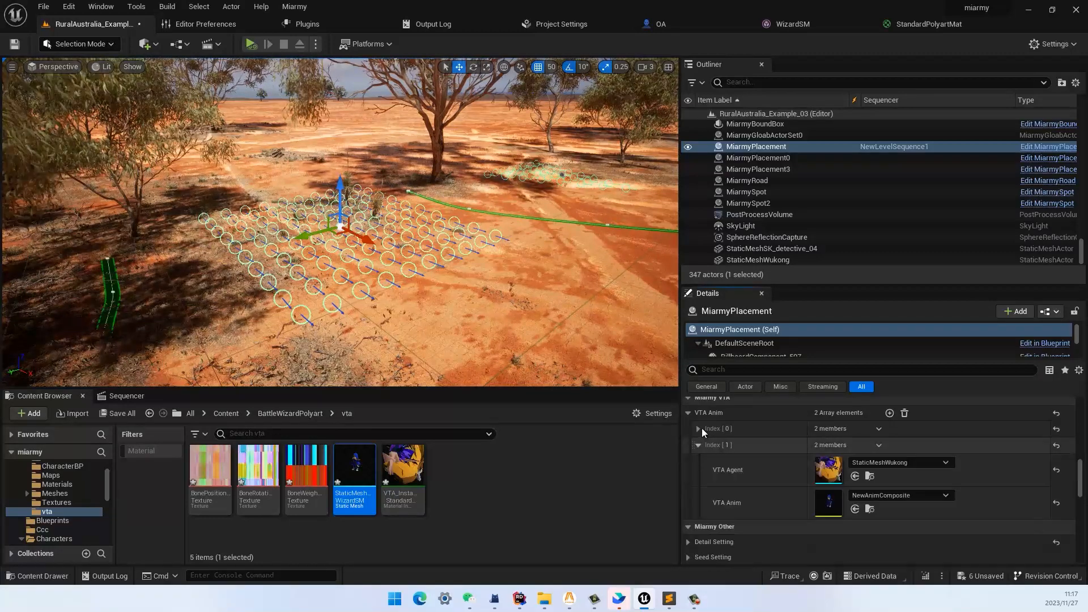
left_click(698, 429)
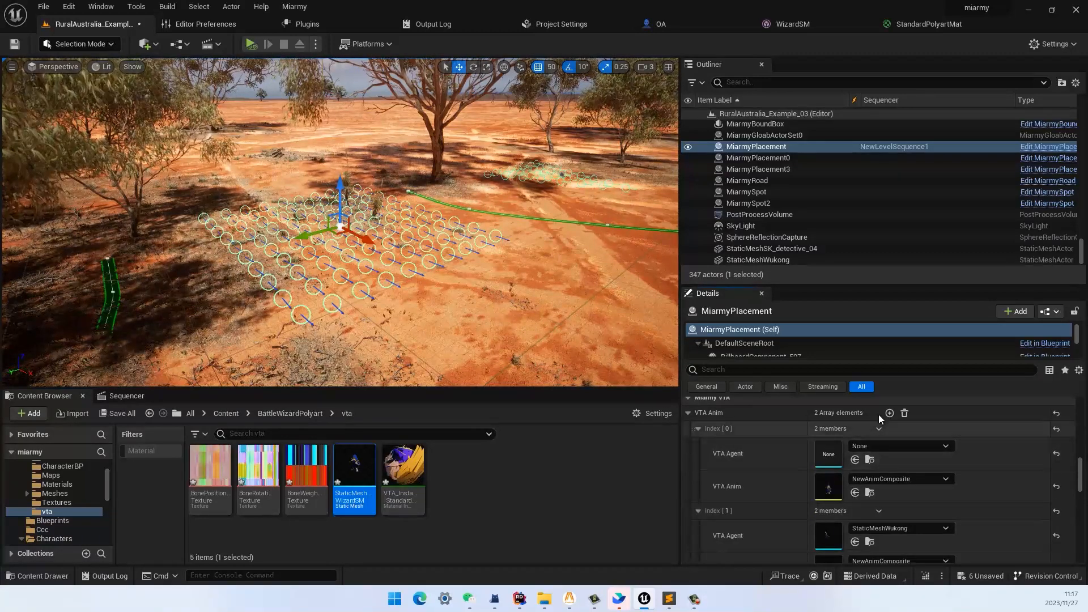
left_click(905, 412)
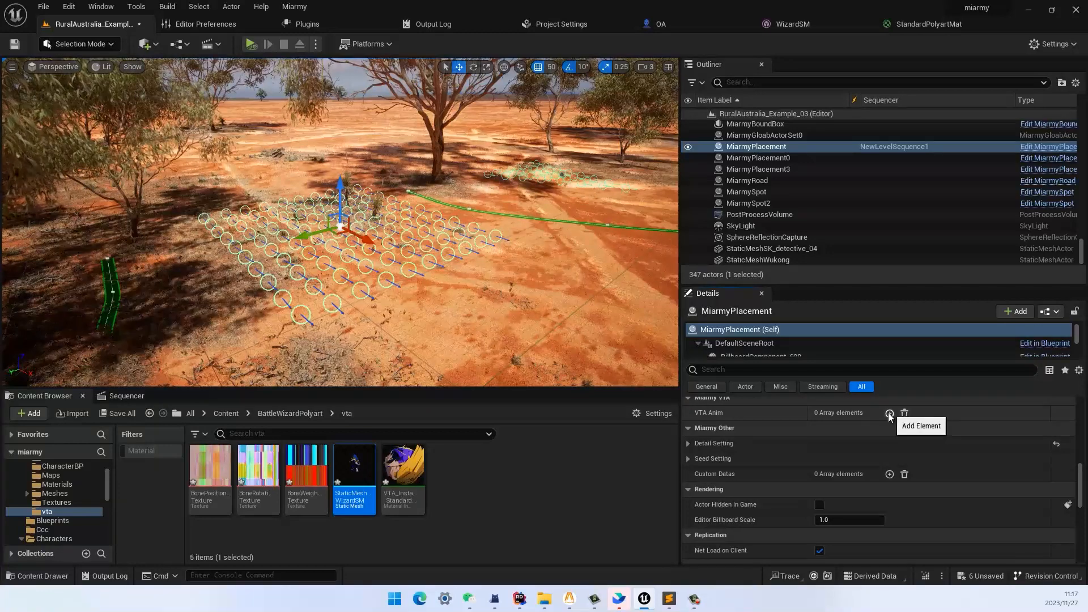
Step: Add one VTA Anim element to MiarmyPlacement and assign StaticMeshWizardSM as its VTA Agent
left_click(890, 413)
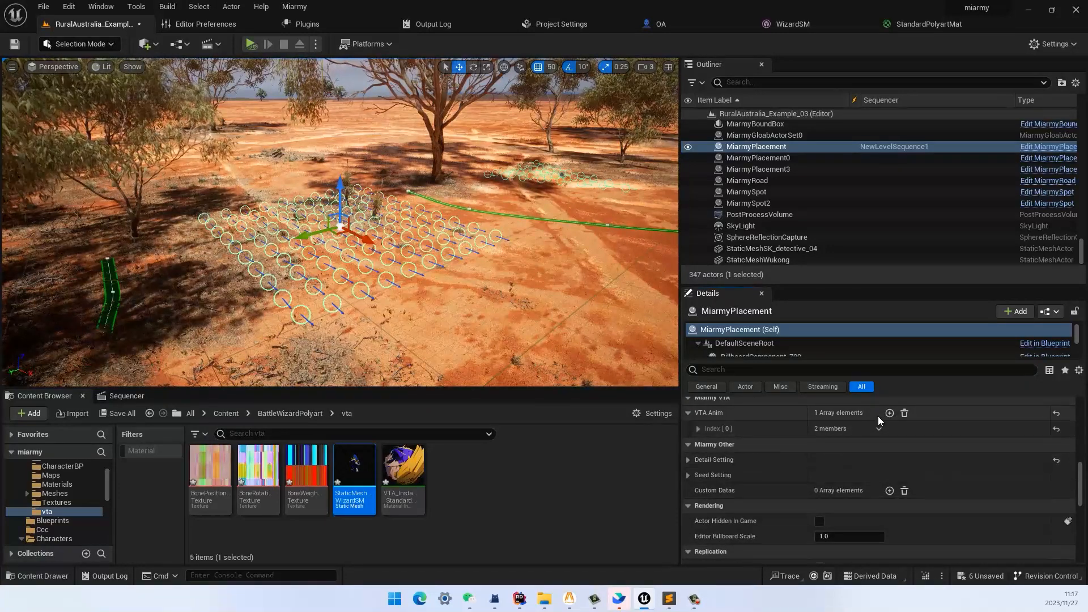
left_click(698, 428)
scroll(761, 482, "down", 1)
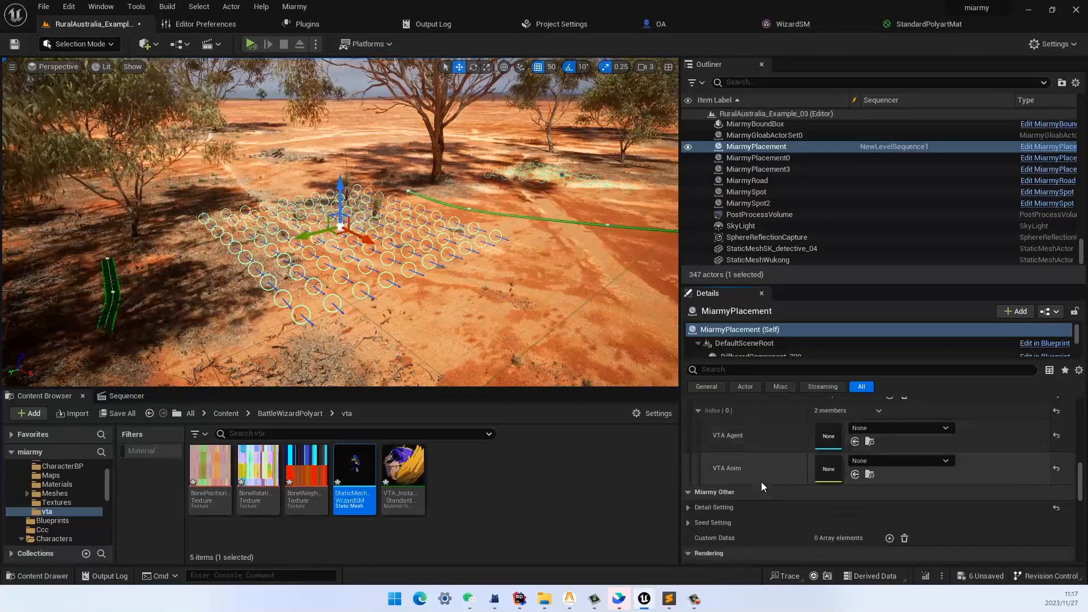
scroll(754, 484, "up", 1)
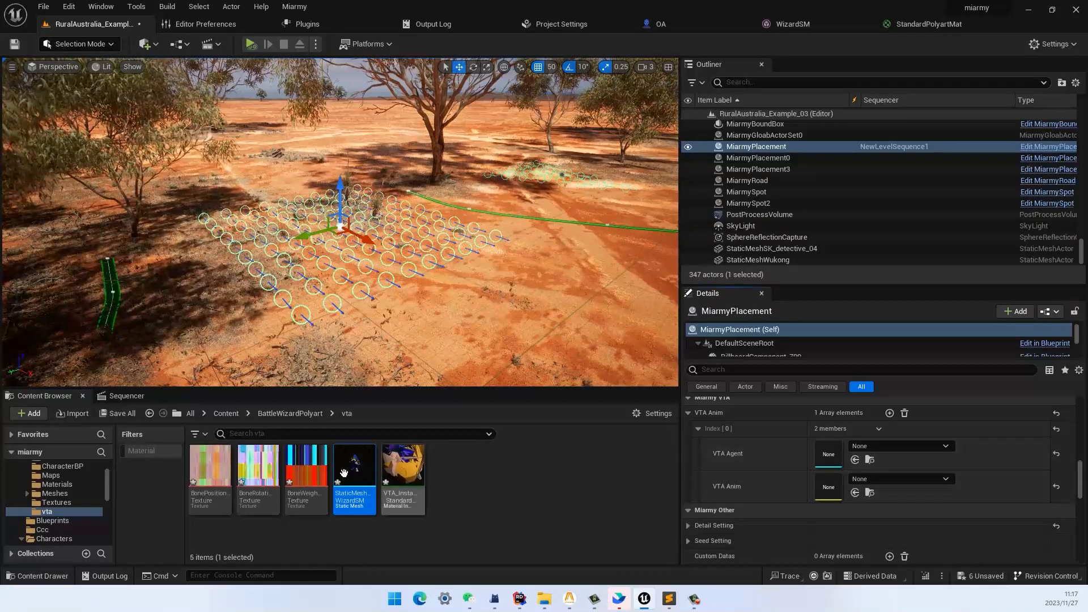
left_click_drag(343, 472, 818, 460)
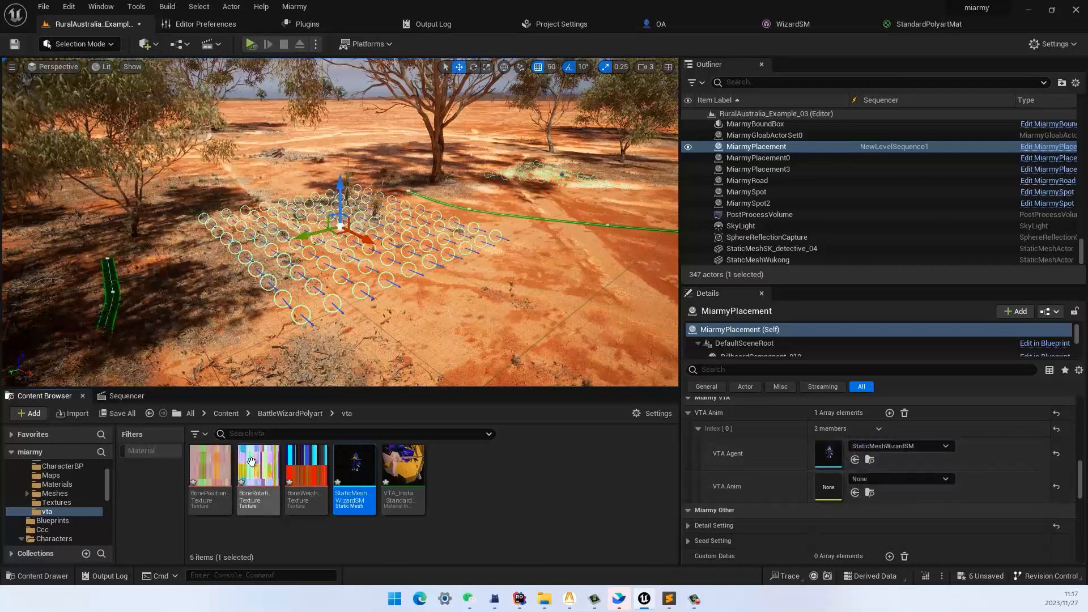
Step: Assign NewAnimComposite from the BattleWizardPolyart Animations folder as the VTA Anim of element 0
scroll(72, 505, "up", 2)
left_click(59, 494)
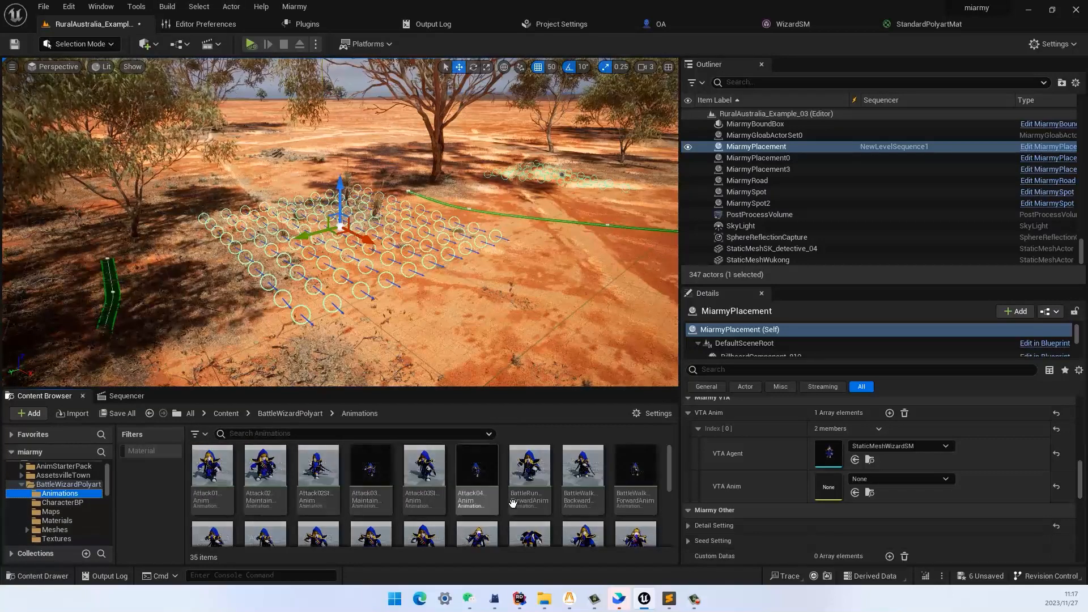
scroll(524, 531, "down", 3)
left_click_drag(266, 493, 829, 486)
Step: Place the vertex texture agents from the selected MiarmyPlacement node and view the wizard crowd up close
mouse_move(301, 205)
right_mouse_down()
mouse_move(340, 204)
mouse_move(302, 205)
right_mouse_up()
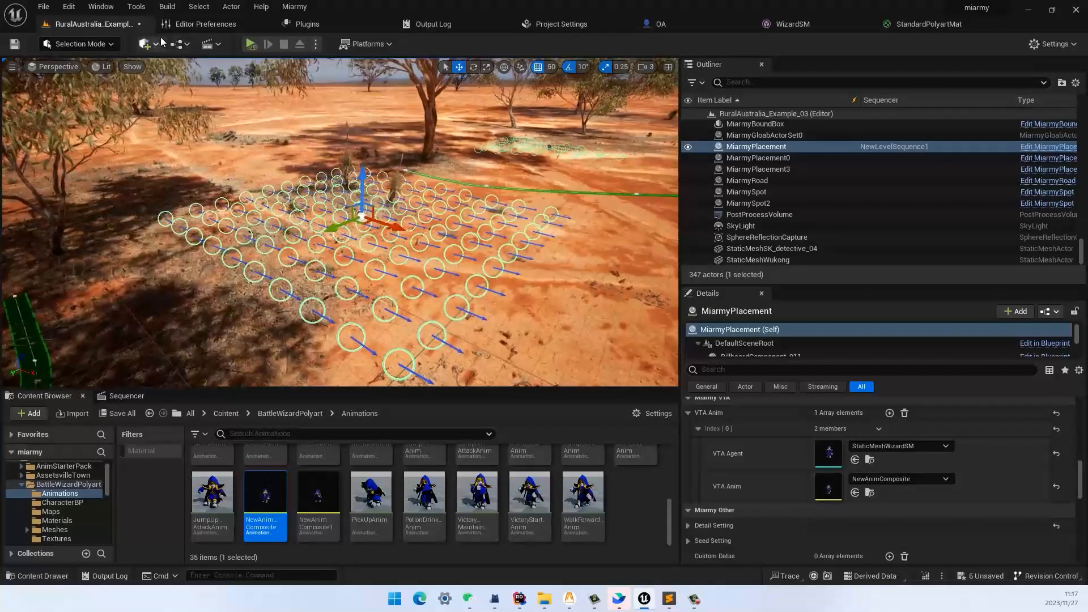
left_click(289, 7)
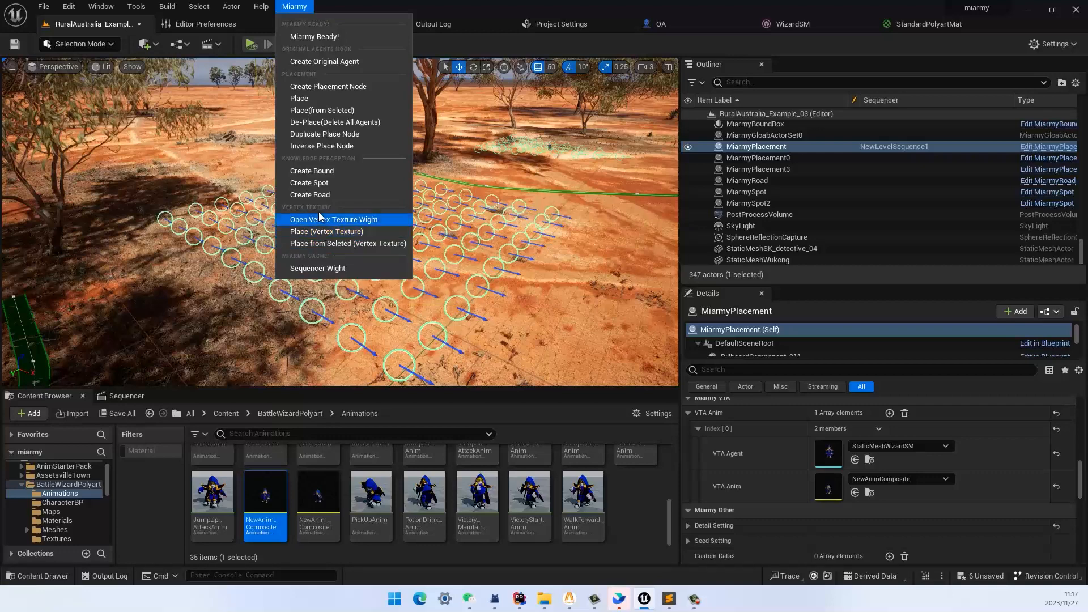
left_click(310, 245)
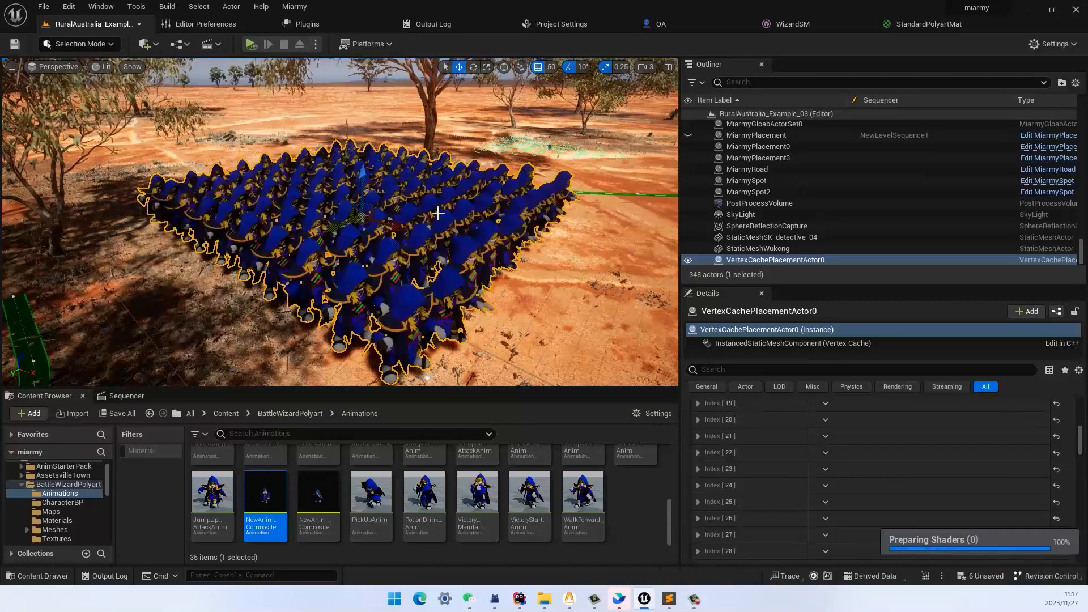
scroll(438, 213, "down", 3)
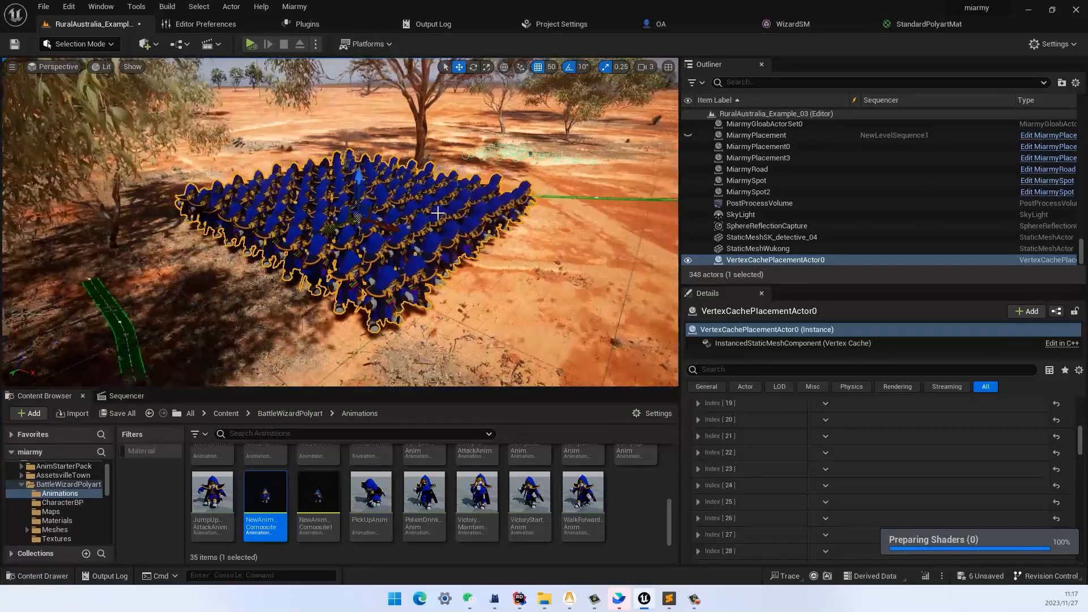
scroll(438, 213, "up", 2)
scroll(449, 139, "up", 5)
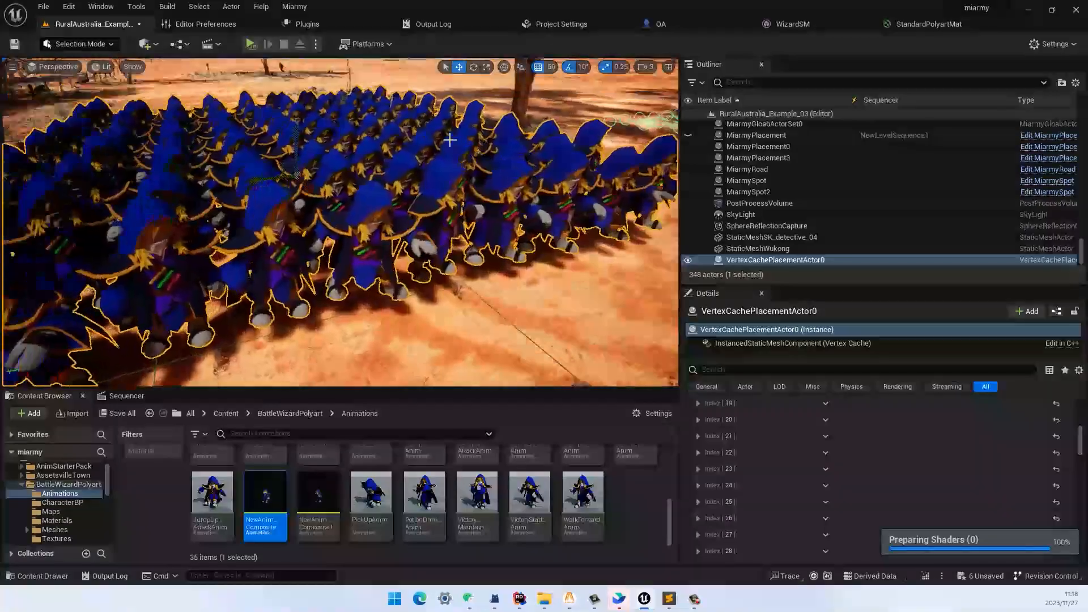
left_click_drag(449, 139, 484, 147, "alt")
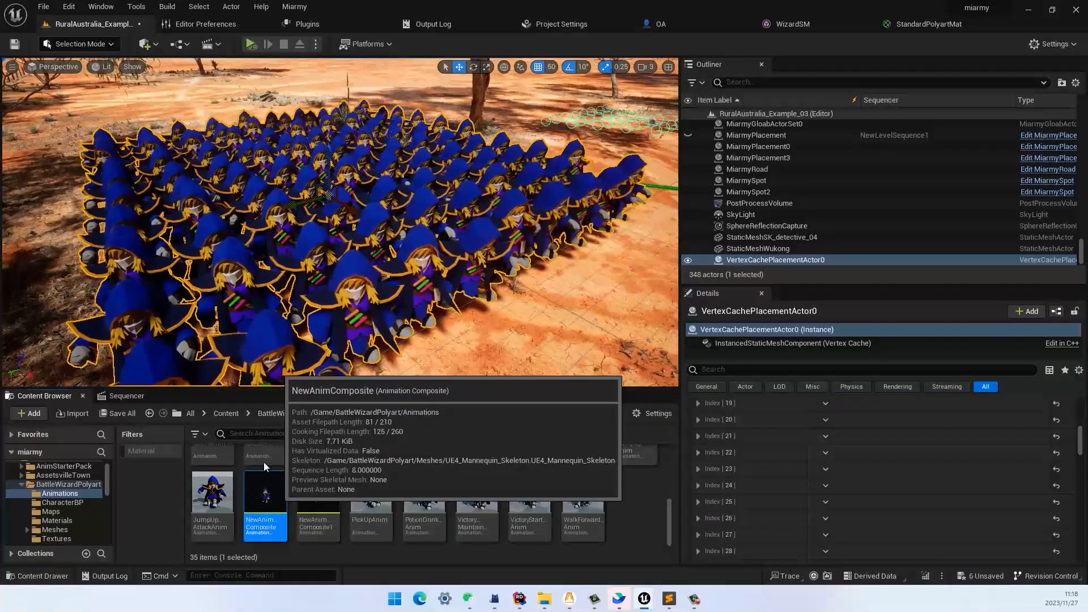
Step: Review the Idle01Anim, Idle02Anim and Idle03Anim clips in NewAnimComposite, and minimize its editor
double_click(265, 490)
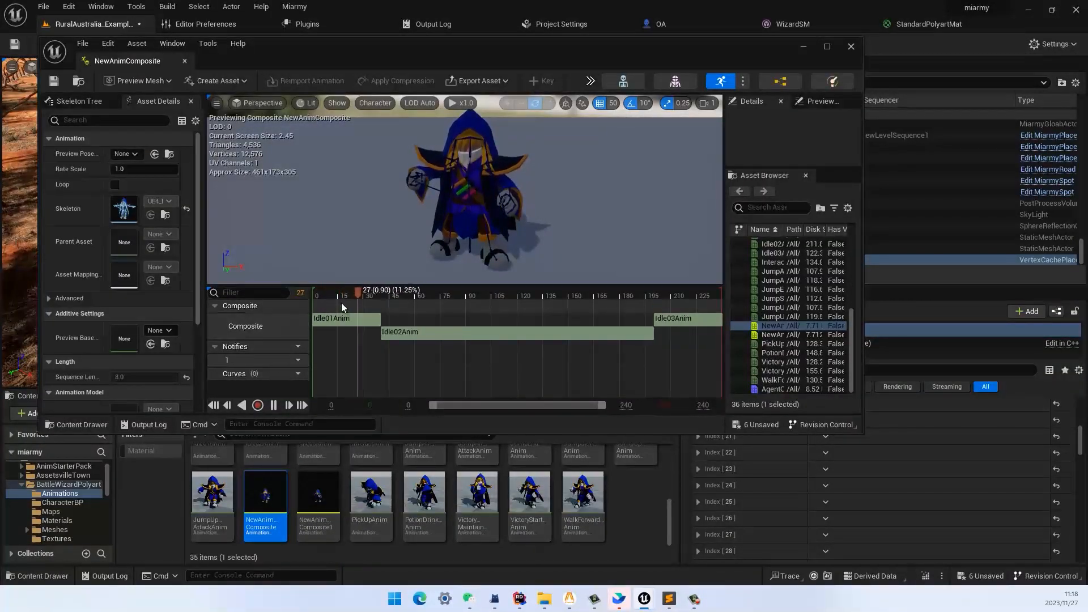
left_click(342, 318)
left_click(422, 332)
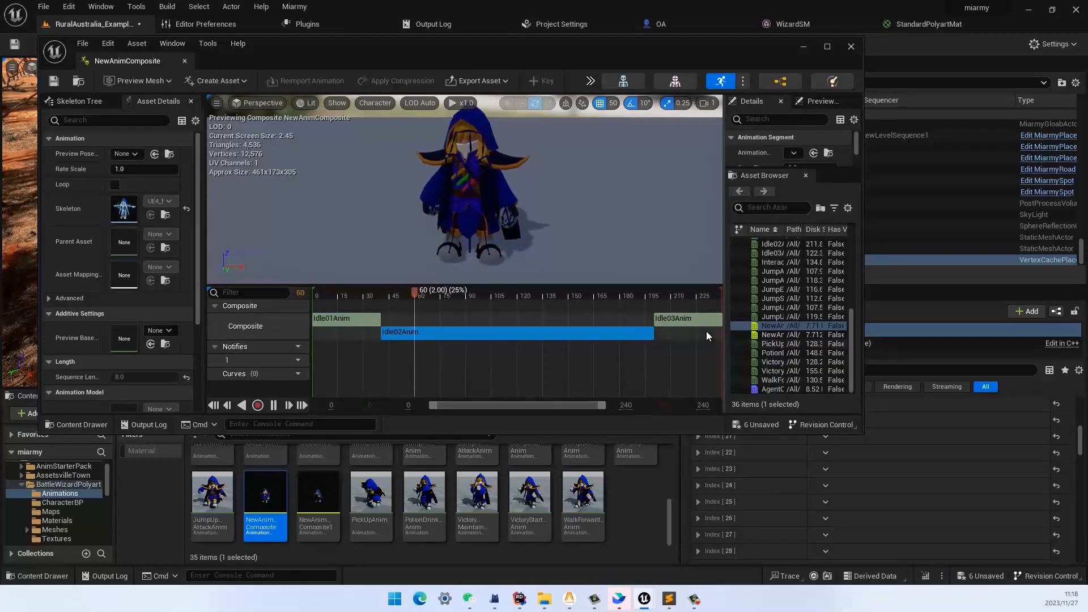
left_click(690, 320)
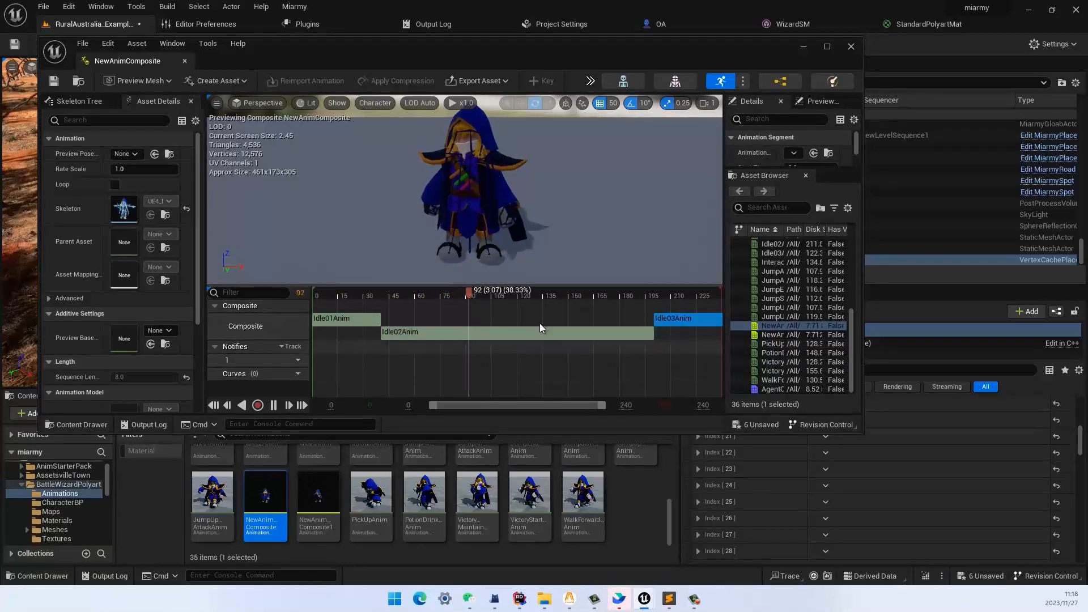
left_click(803, 46)
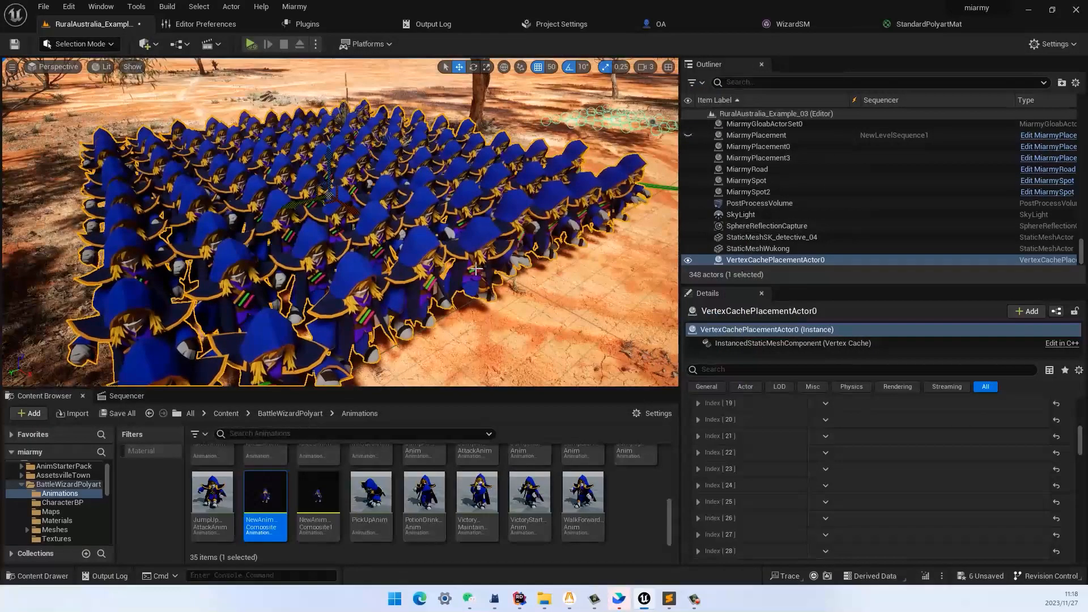
Step: Examine the animated wizard crowd from several distances, with and without its selection outline, ending with VertexCachePlacementActor0 selected
key("s")
right_click_drag(476, 269, 476, 268)
key("w")
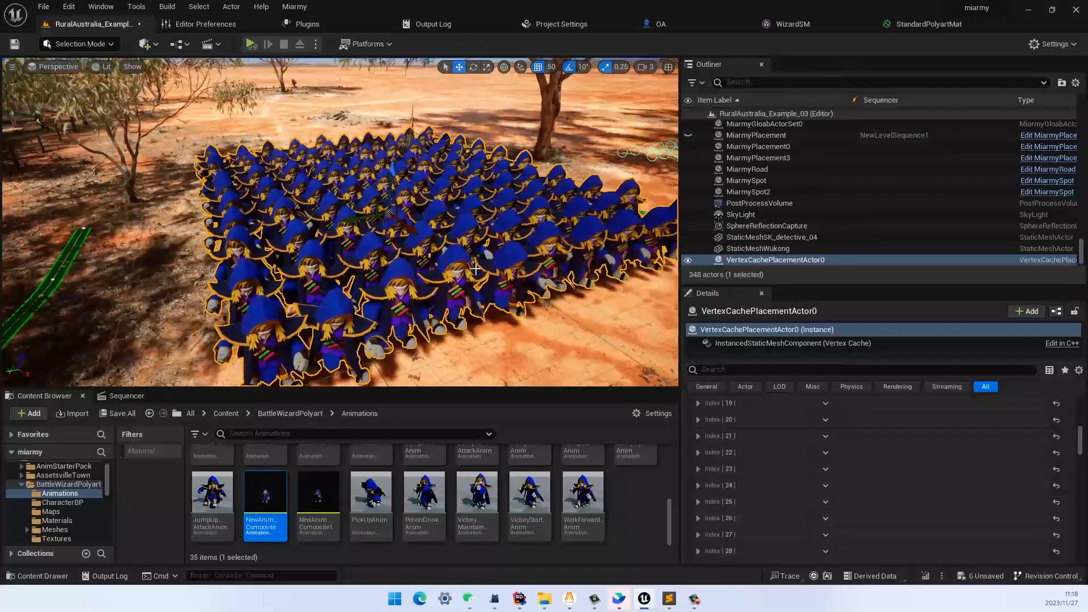
scroll(412, 314, "up", 3)
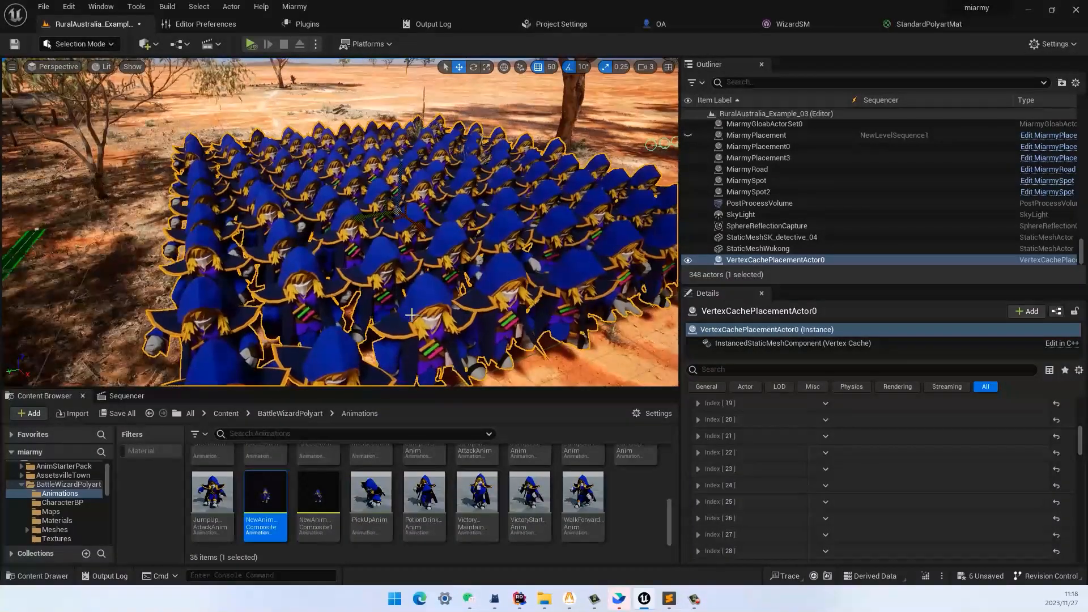
right_click_drag(420, 279, 420, 279)
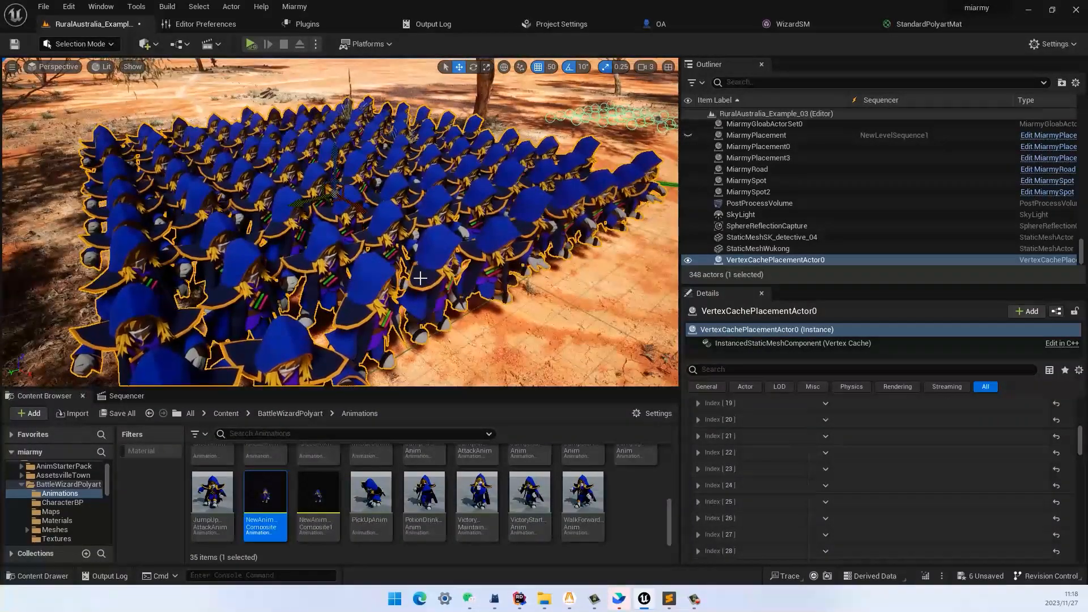
scroll(368, 221, "down", 2)
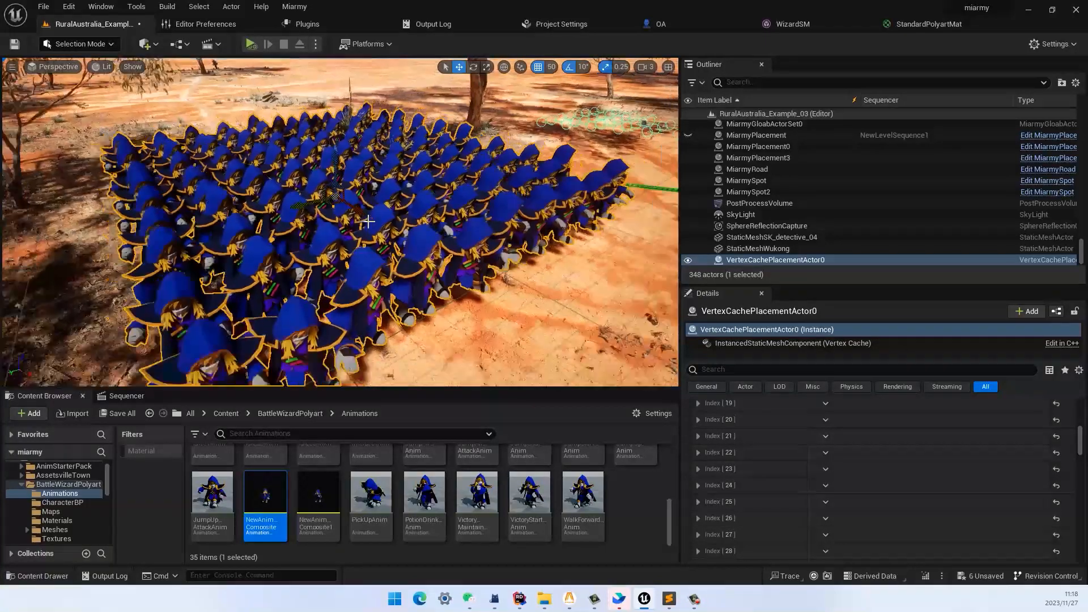
scroll(369, 221, "down", 1)
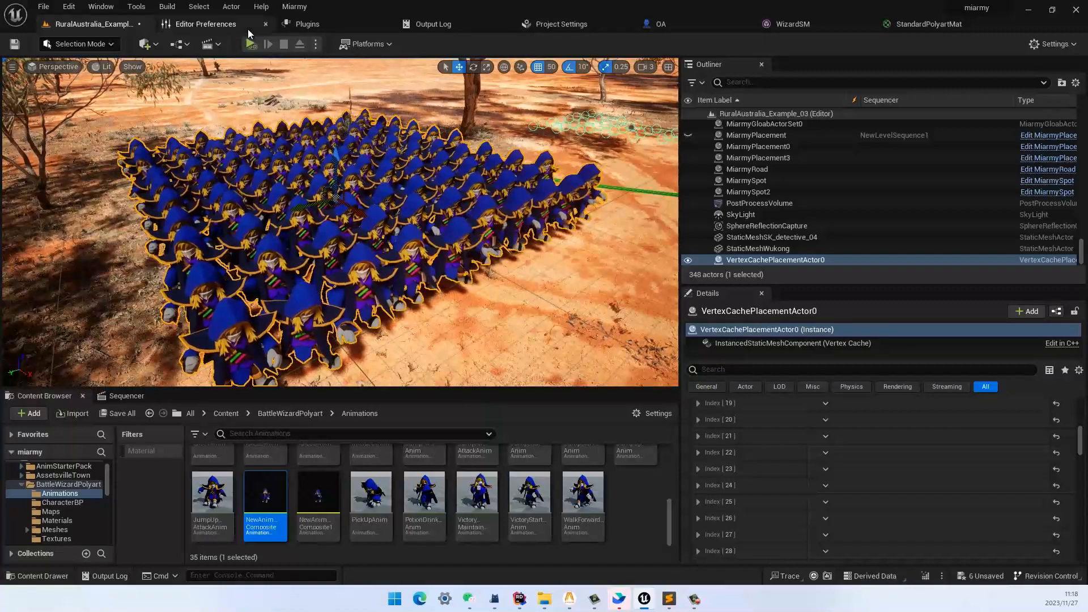
left_click(373, 291)
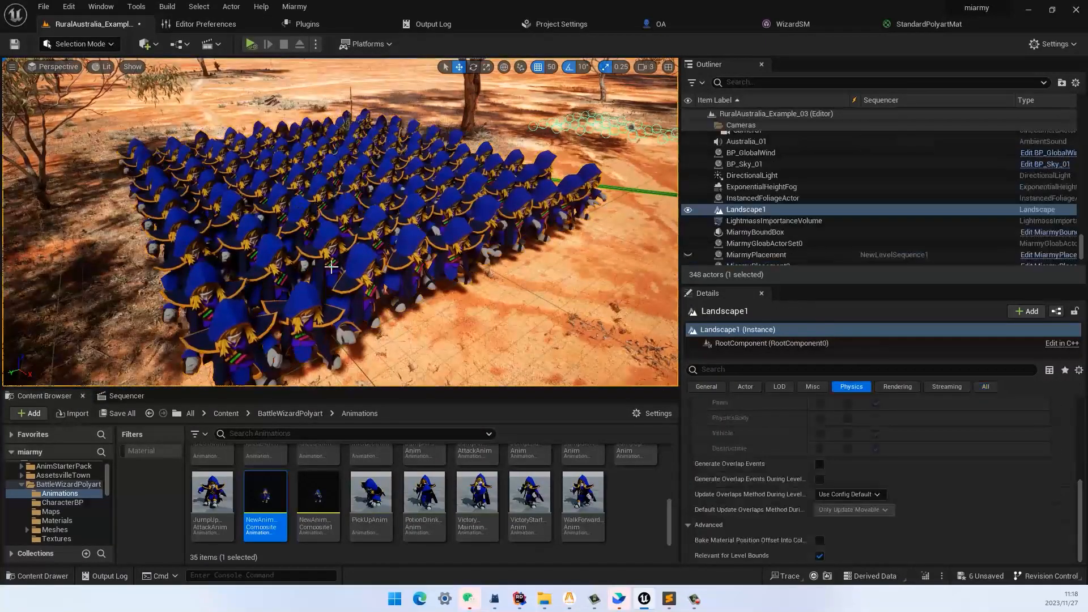
left_click(346, 268)
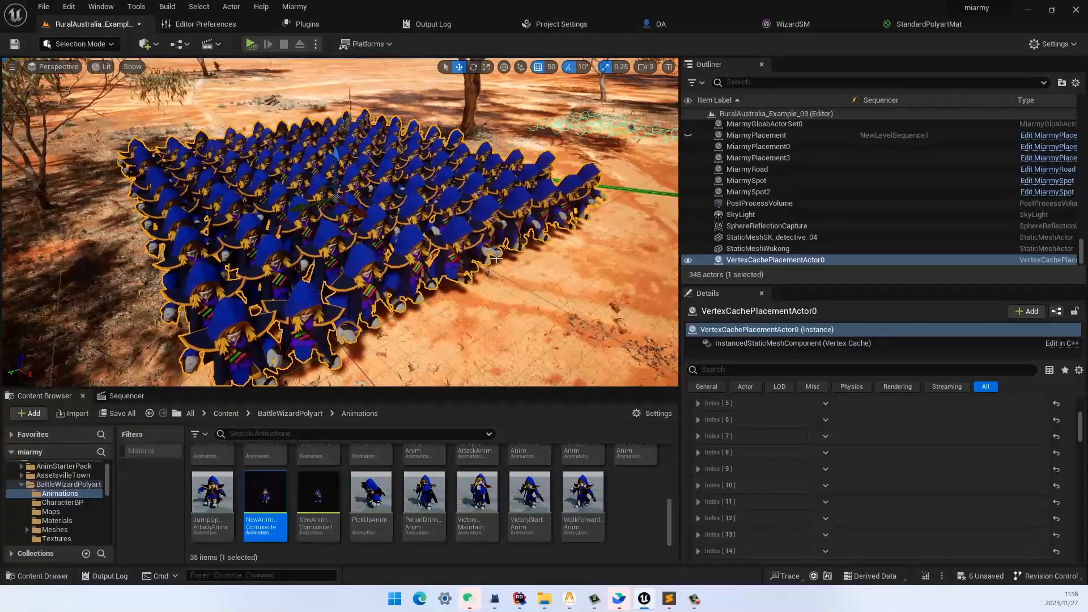